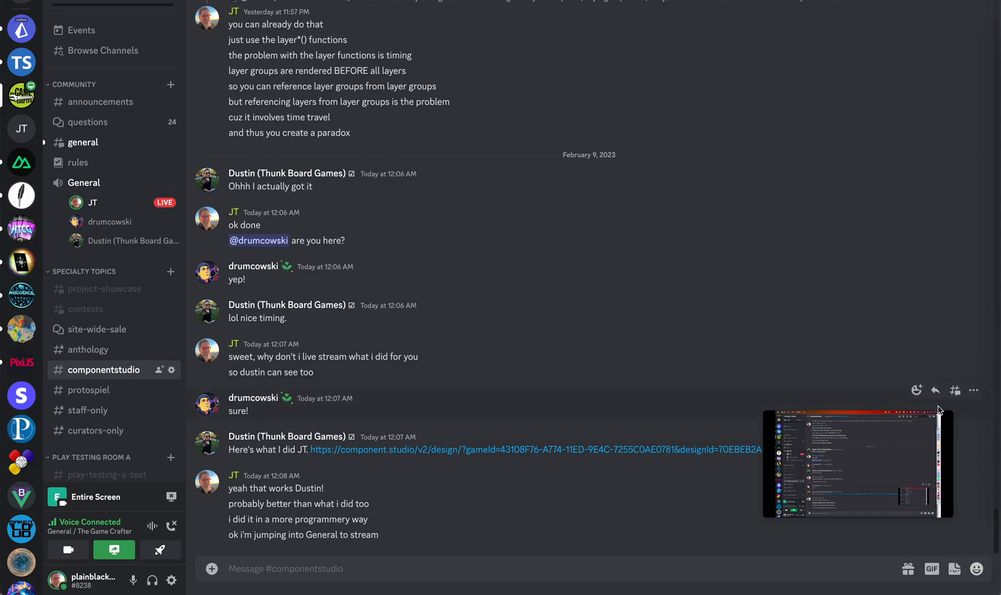
Step: Switch to Component.Studio and hide the Loot Munitions, Loot Gear, Loot Medical, Loot Civilian and Loot Setup layer groups
left_click(991, 68)
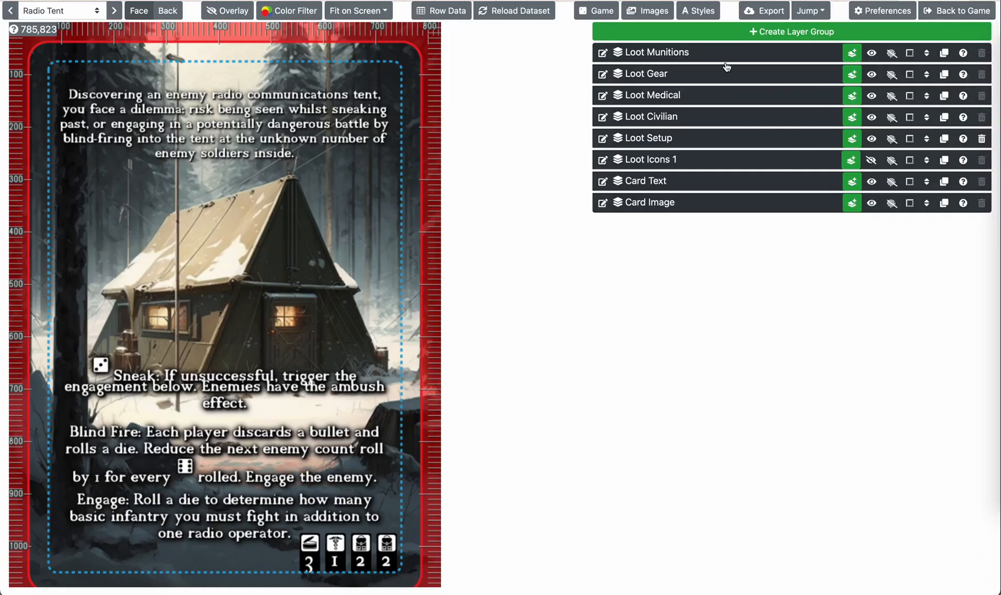
left_click(872, 54)
left_click(871, 74)
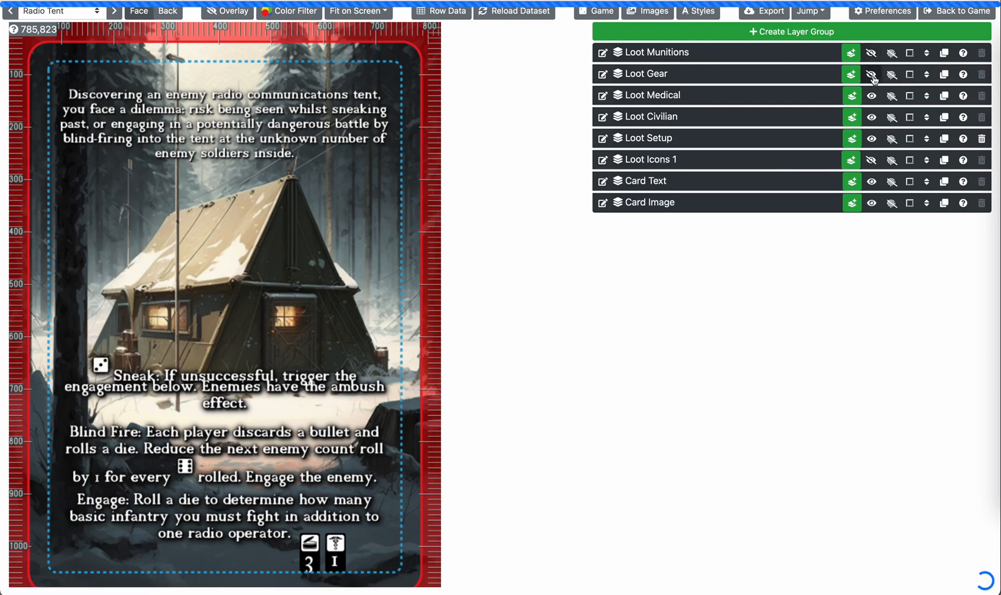
left_click(871, 96)
left_click(871, 119)
left_click(871, 139)
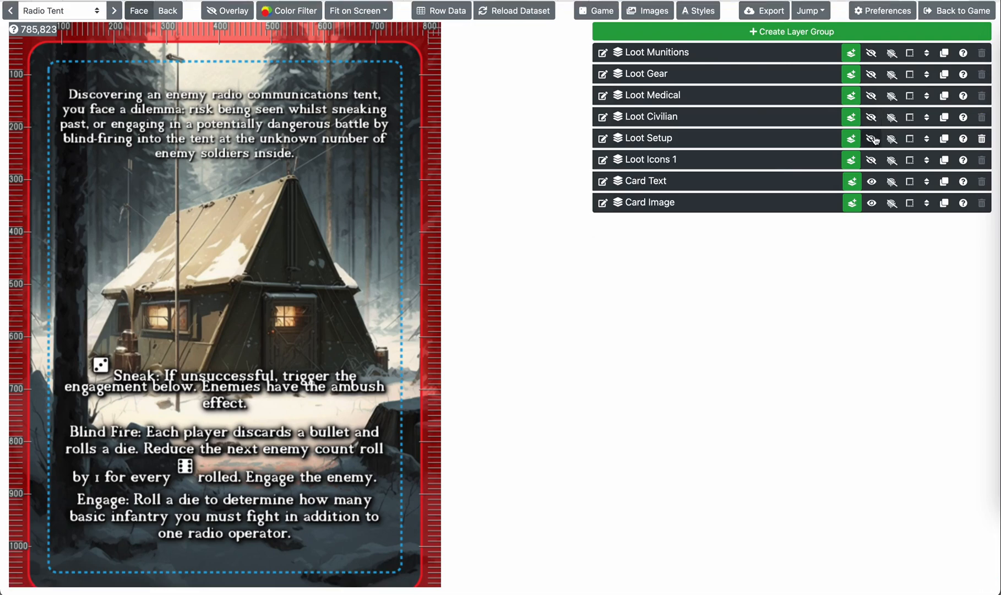
Step: Show the Loot Icons 1 layer group on the card for comparison and hide it again
left_click(871, 160)
left_click(872, 161)
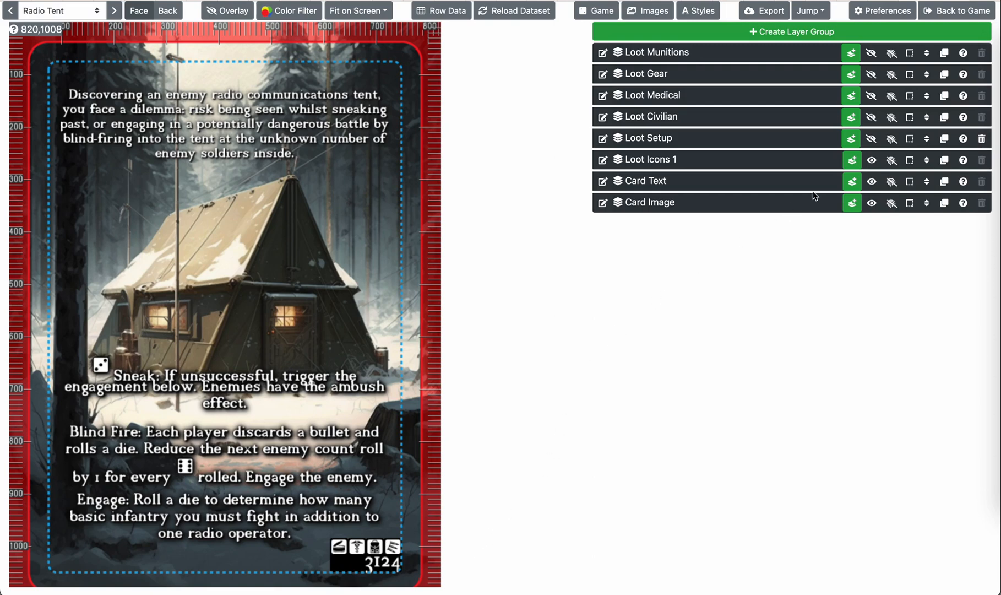
left_click(873, 160)
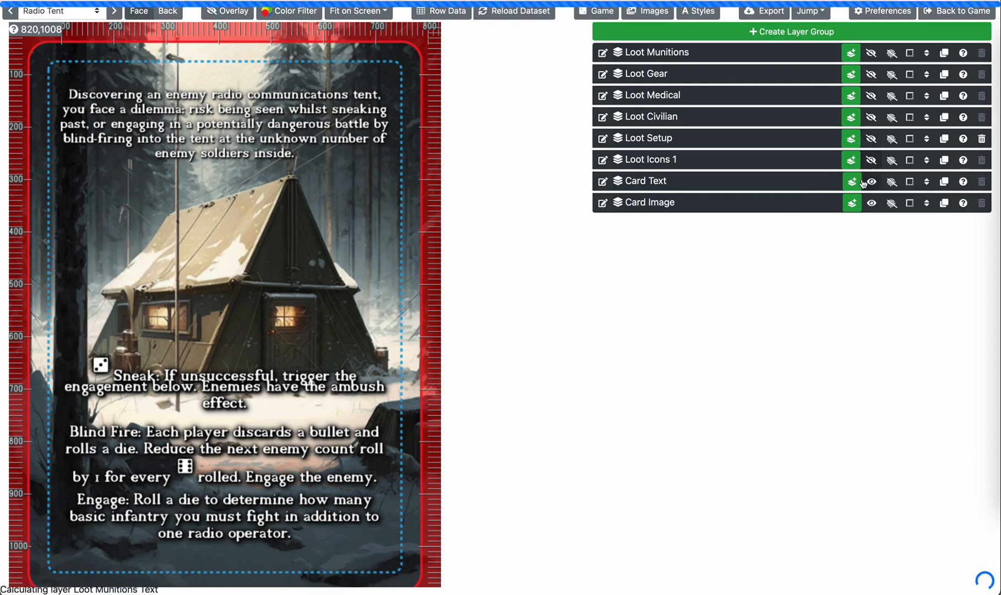
Step: Make the Loot Setup layer group visible and open its Left (X) expression in an enlarged text area
left_click(870, 138)
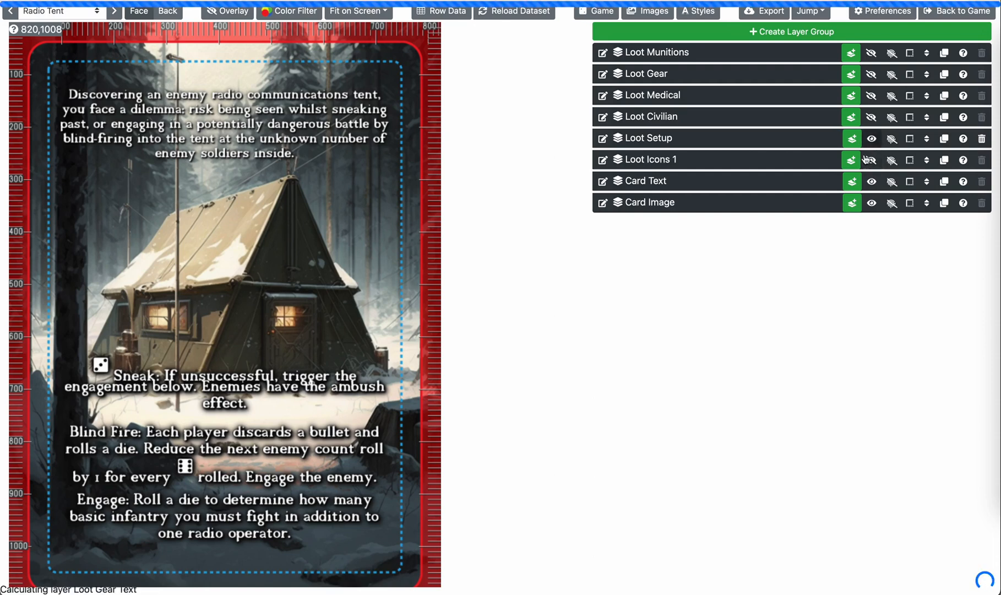
left_click(680, 144)
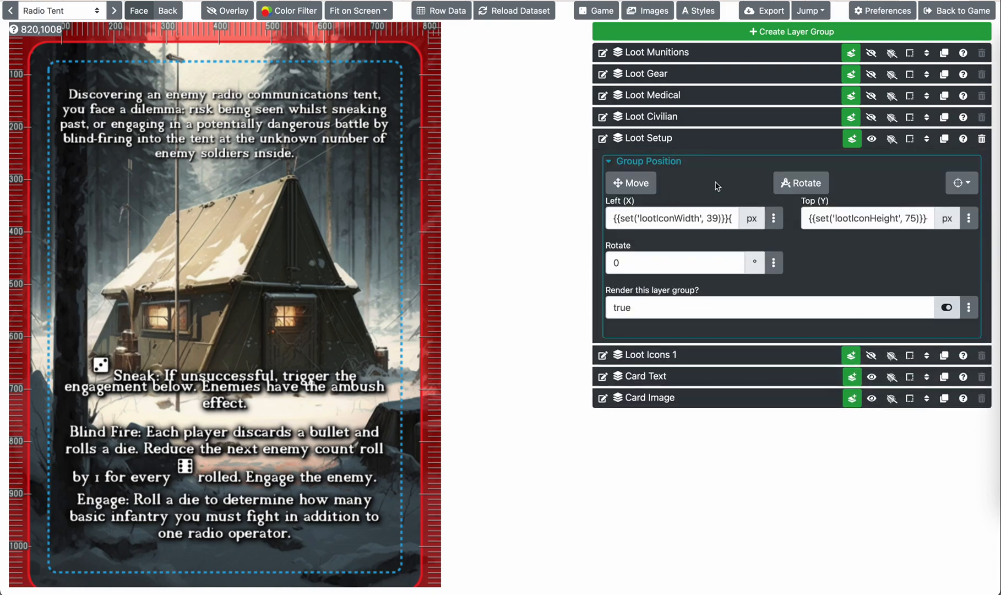
left_click(774, 219)
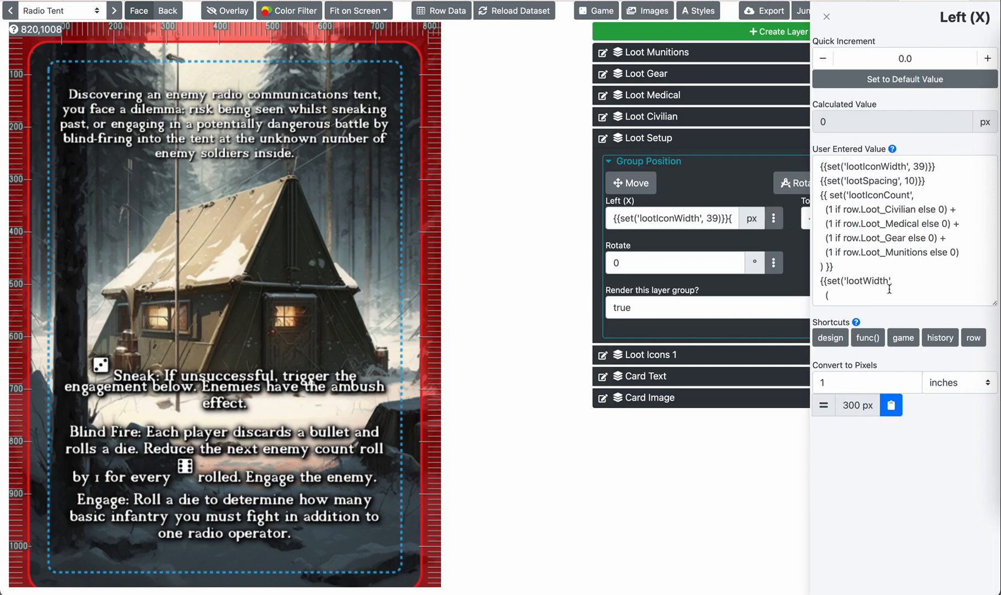
scroll(879, 282, "down", 5)
scroll(878, 282, "up", 5)
left_click_drag(994, 304, 963, 502)
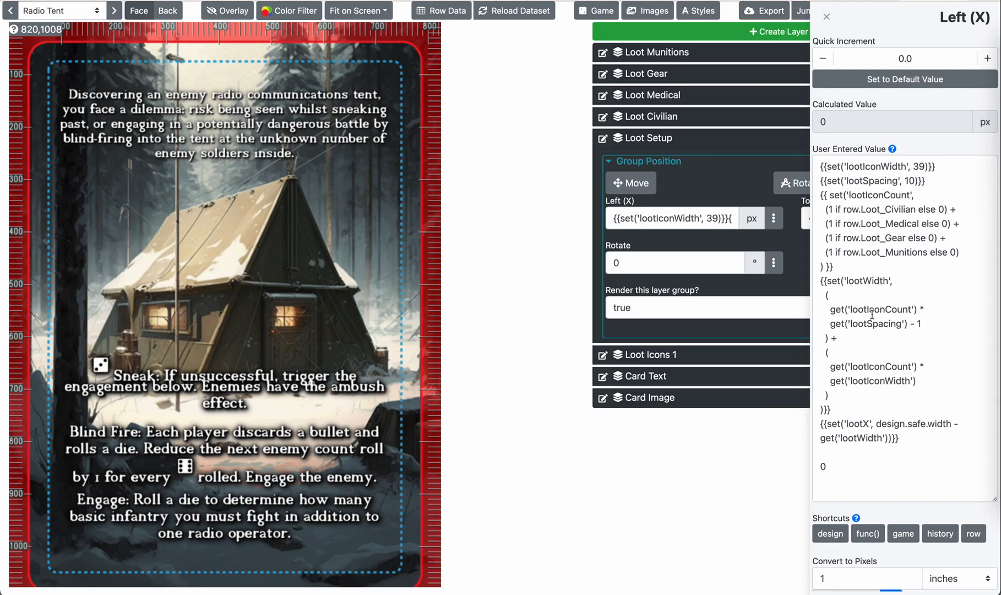
Step: Examine how the Left (X) expression defines lootIconWidth and lootSpacing and counts the row's loot types in lootIconCount
triple_click(849, 169)
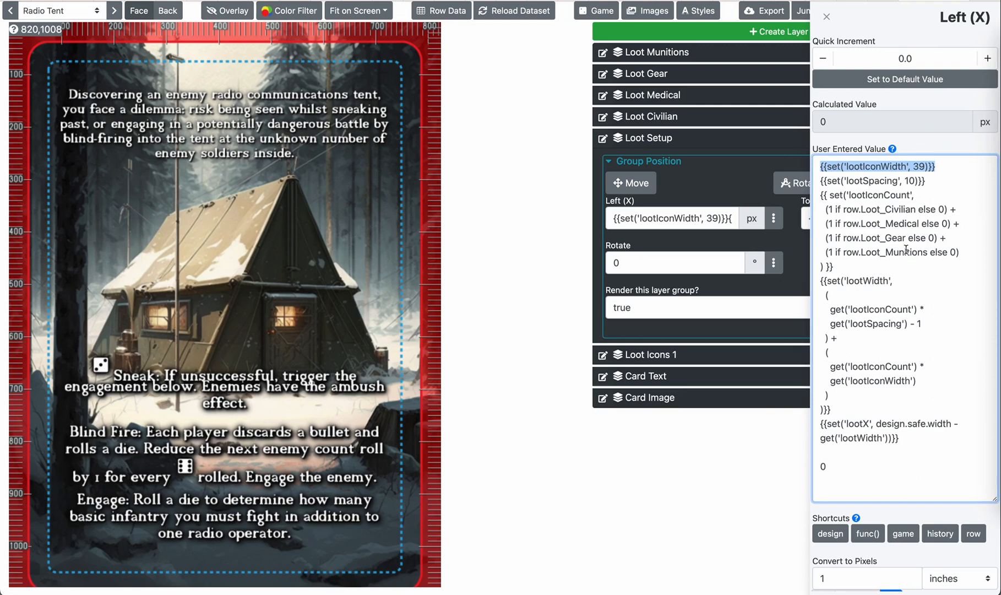
triple_click(881, 182)
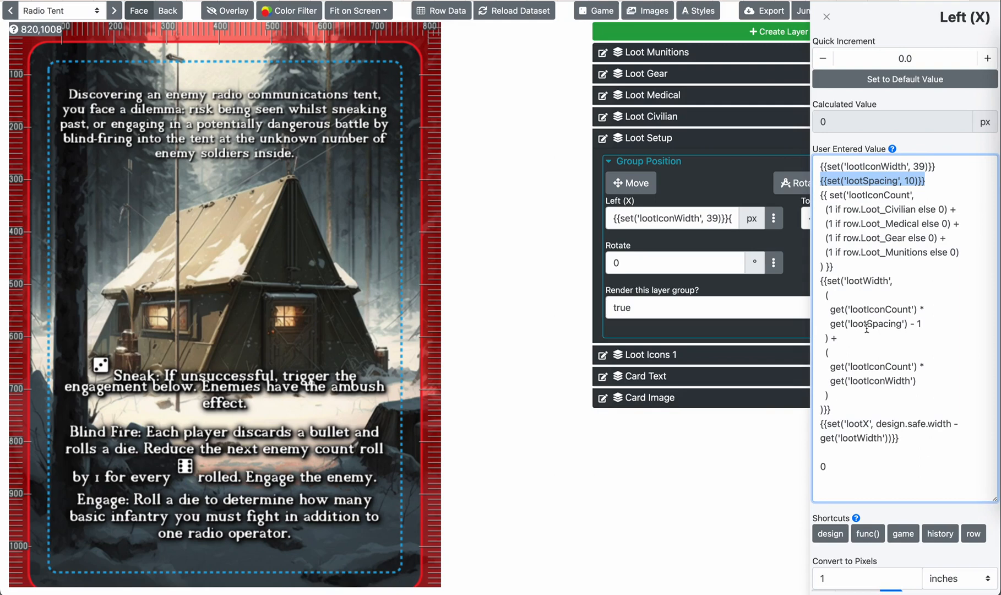
left_click(835, 265)
left_click_drag(835, 266, 811, 195)
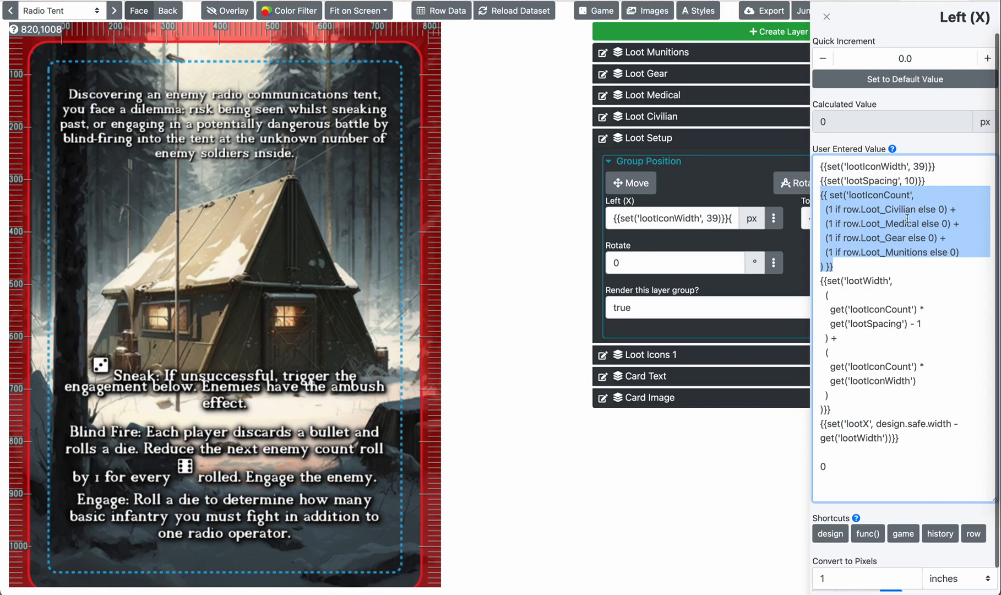
left_click(899, 203)
double_click(908, 211)
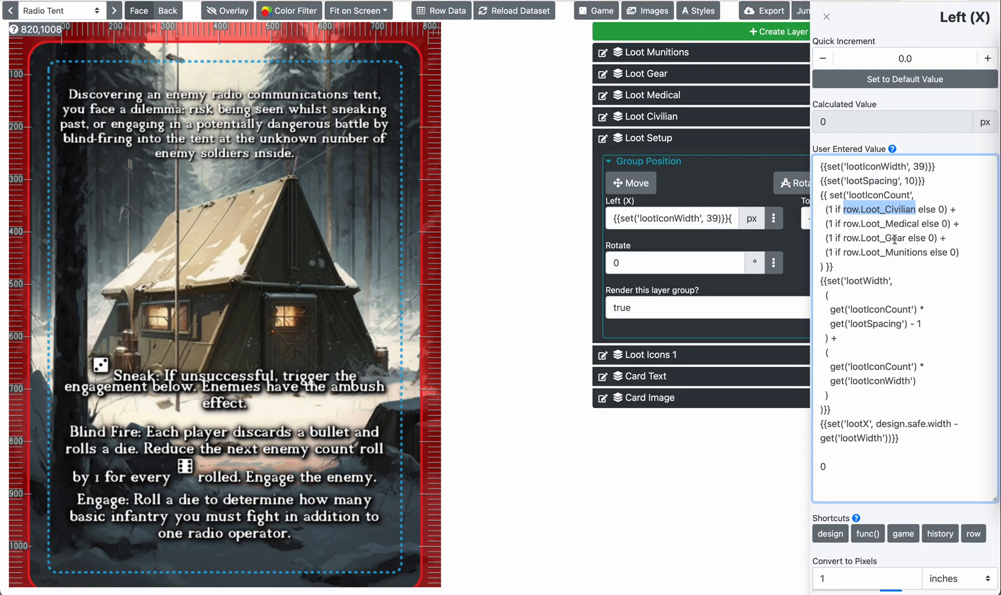
double_click(892, 231)
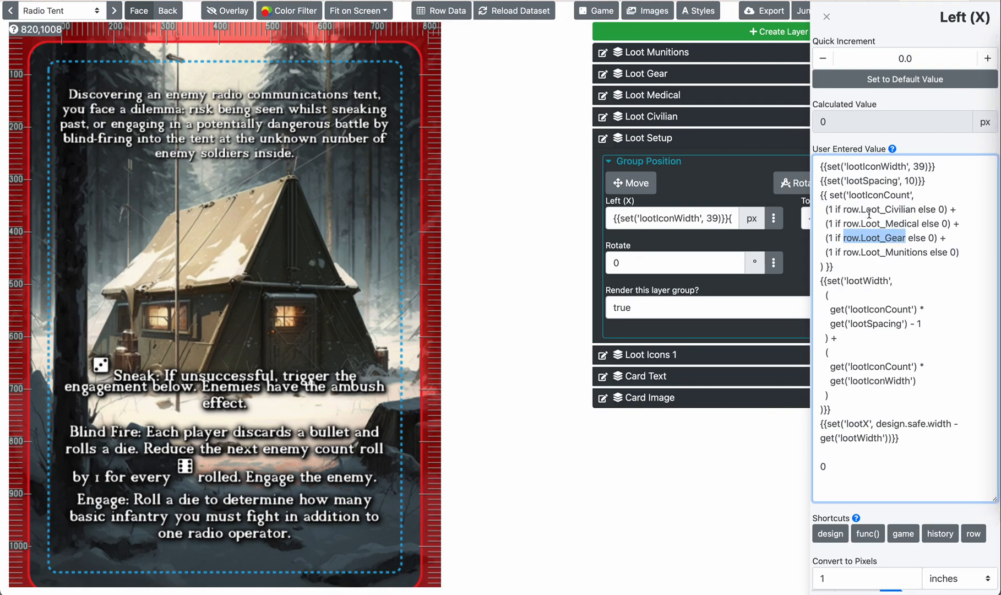
left_click_drag(847, 210, 903, 210)
left_click(822, 208)
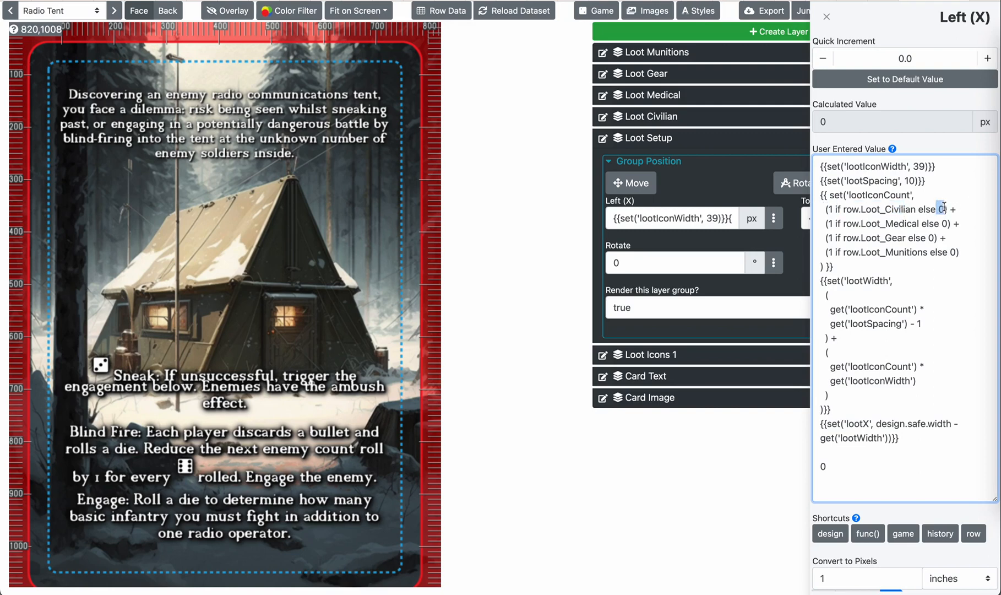
Step: Examine the lootWidth calculation and the lootX formula based on design.safe.width in the Left (X) expression
left_click(933, 276)
left_click_drag(836, 203, 883, 408)
left_click(879, 312)
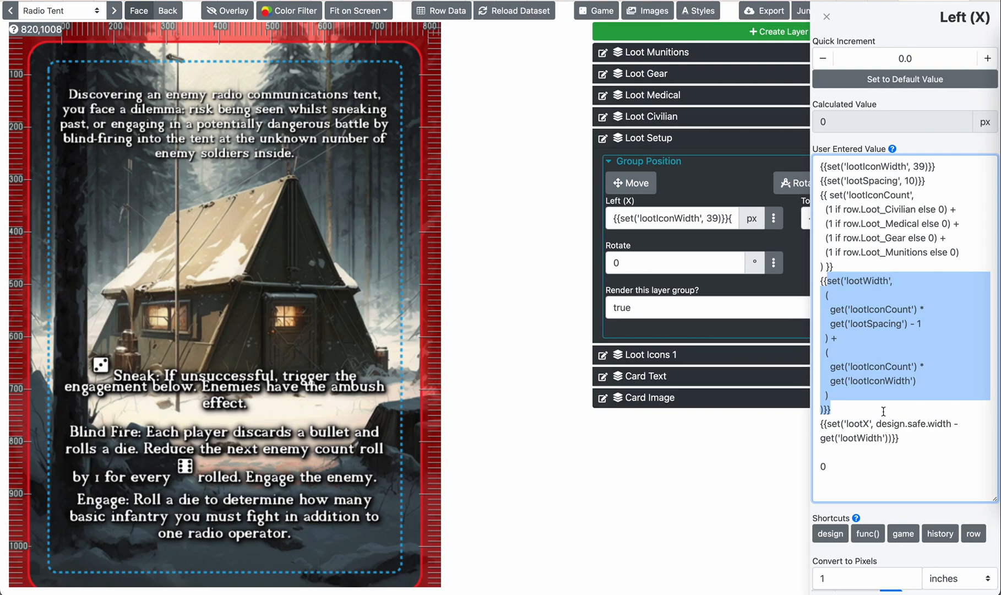
left_click(879, 285)
left_click_drag(830, 310, 928, 329)
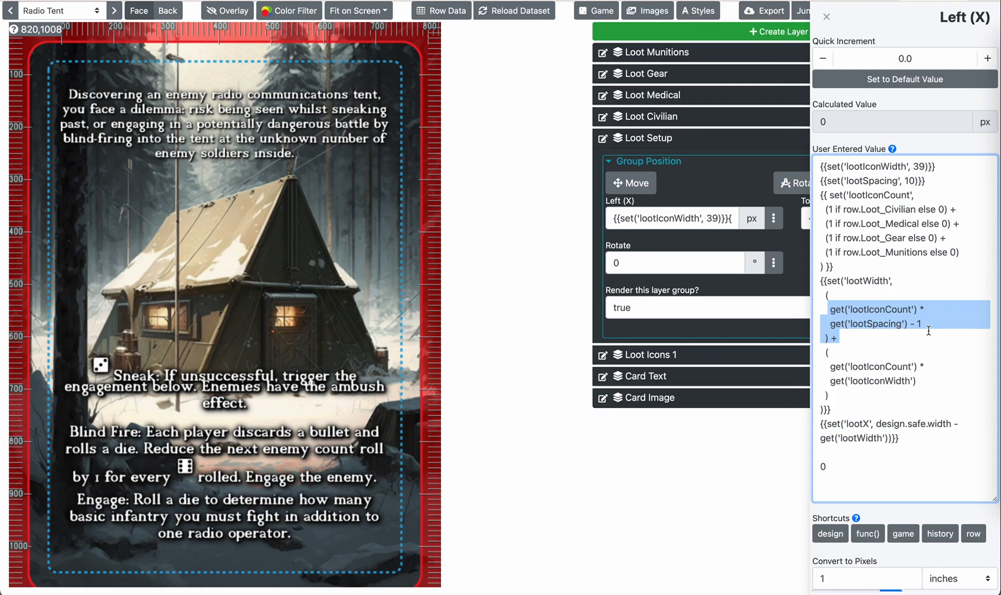
left_click(873, 372)
left_click_drag(830, 366, 925, 390)
left_click(924, 389)
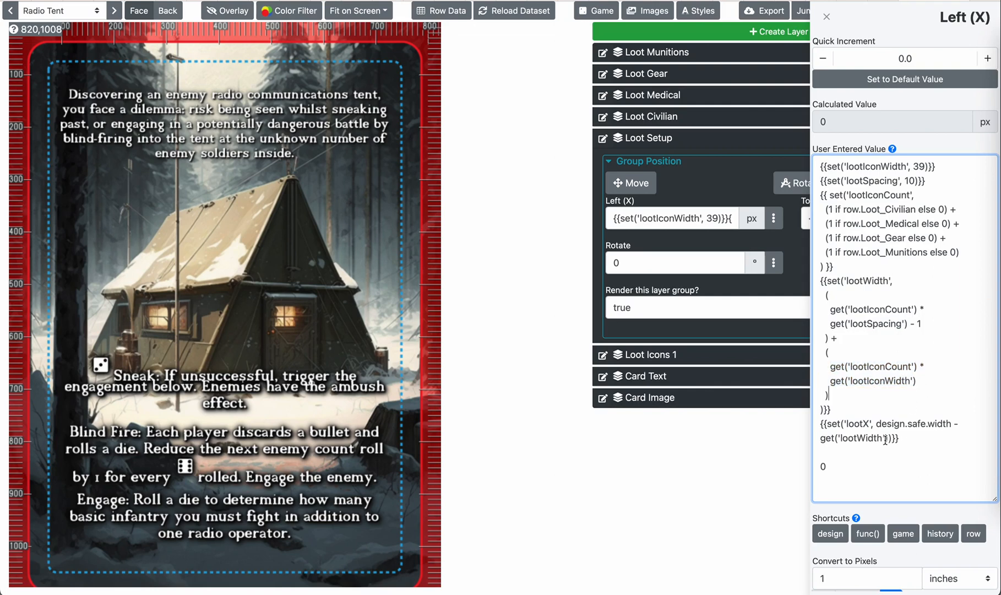
left_click_drag(881, 391, 831, 281)
left_click(864, 279)
left_click_drag(873, 422, 951, 423)
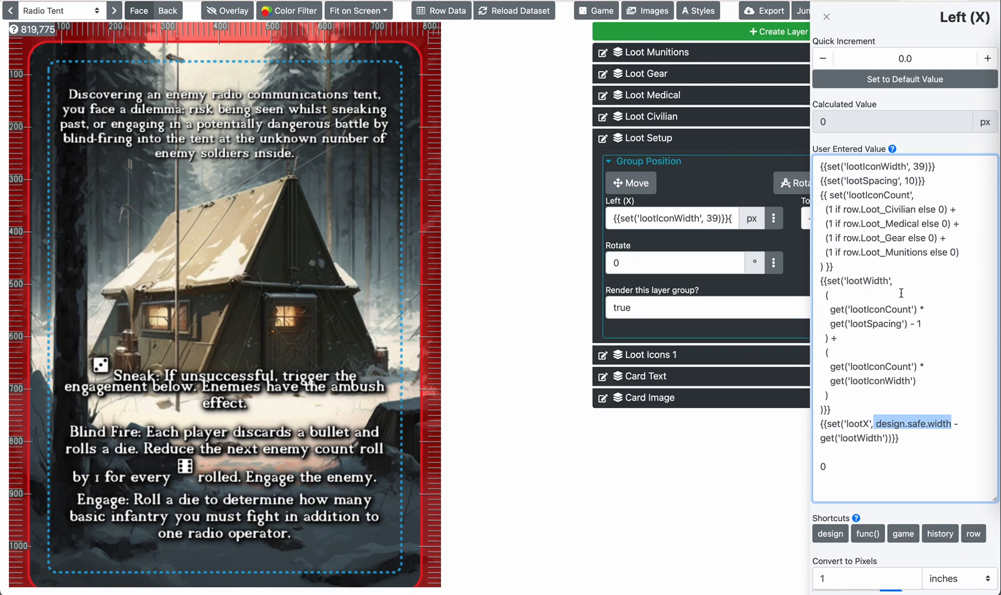
Step: Review the Loot Setup group's Top (Y) expression that defines lootIconHeight and lootY
left_click(827, 20)
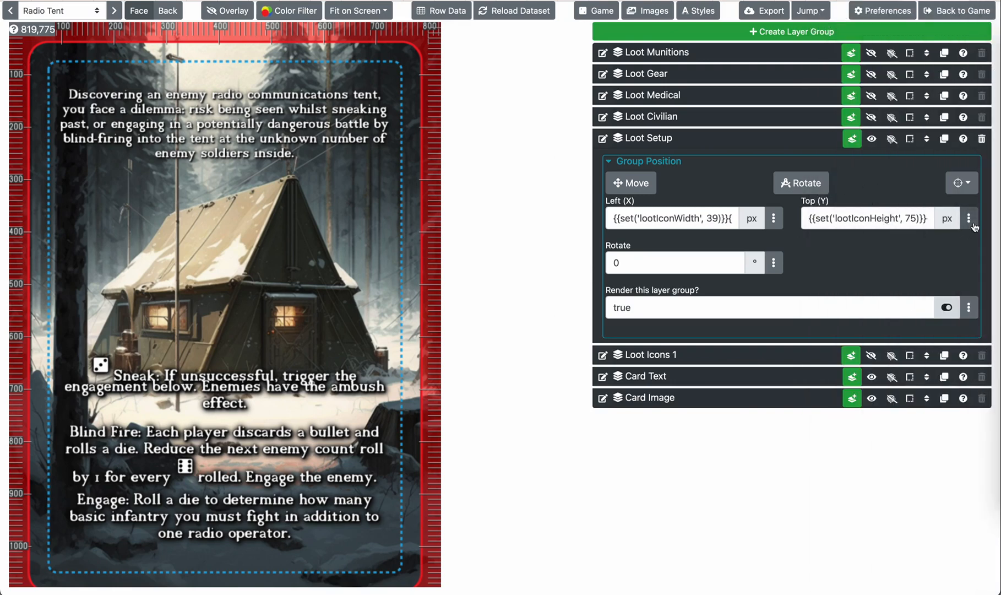
left_click(972, 225)
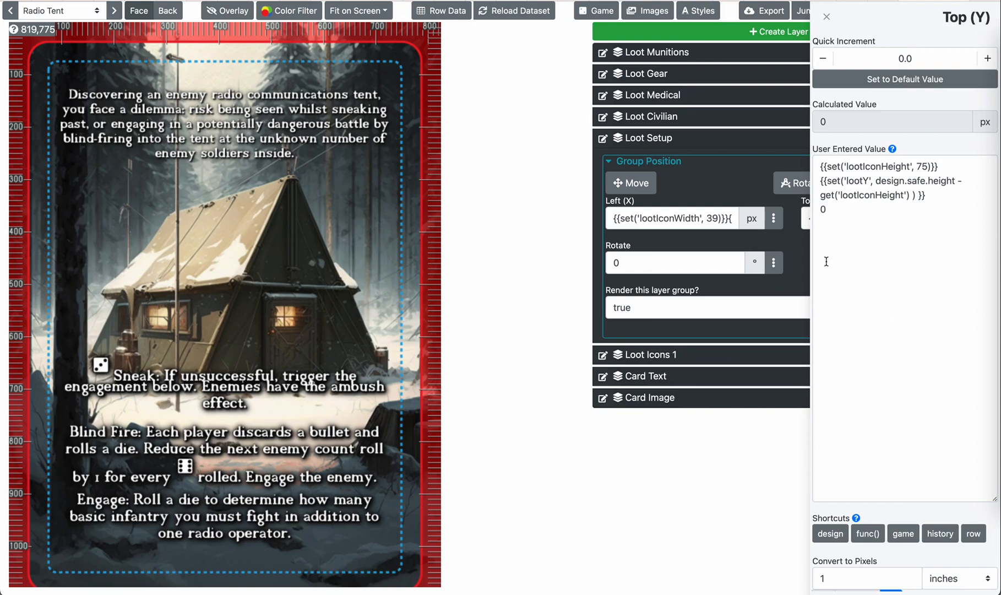
left_click(701, 473)
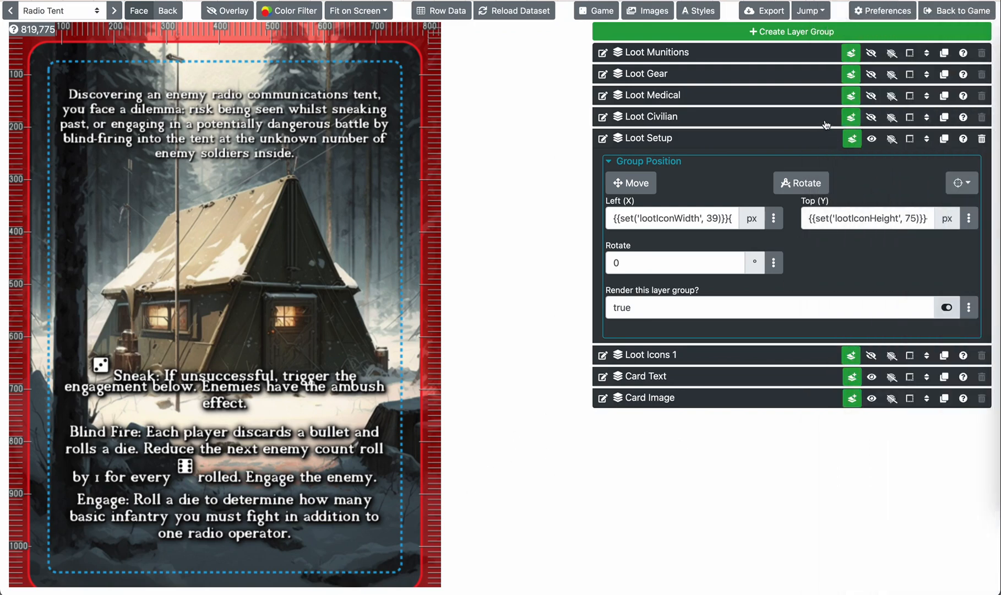
Step: Show the Loot Civilian layer group and set lootIconHeight to 100 in Loot Setup's Top (Y) expression
left_click(871, 119)
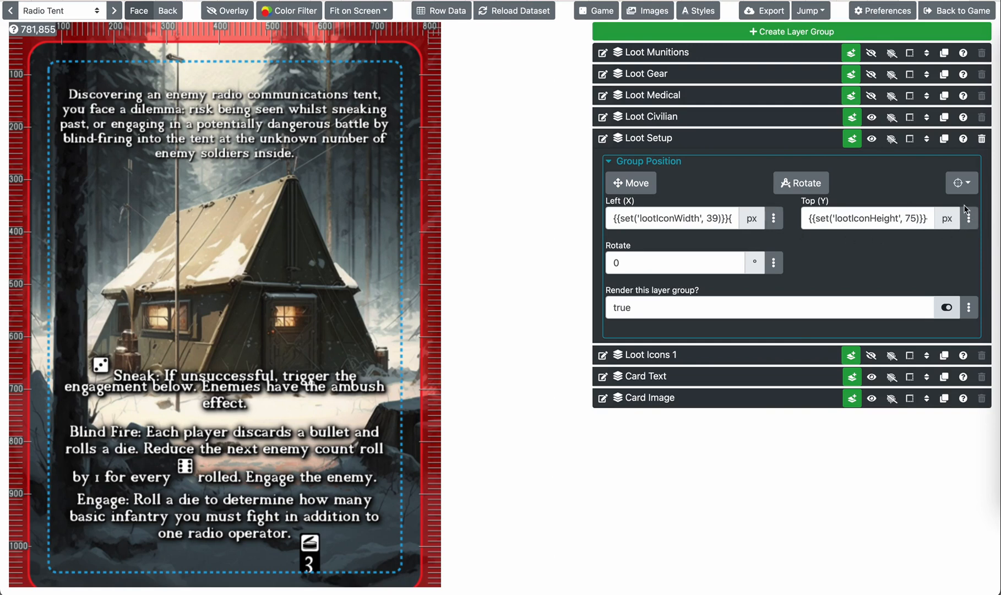
left_click(975, 222)
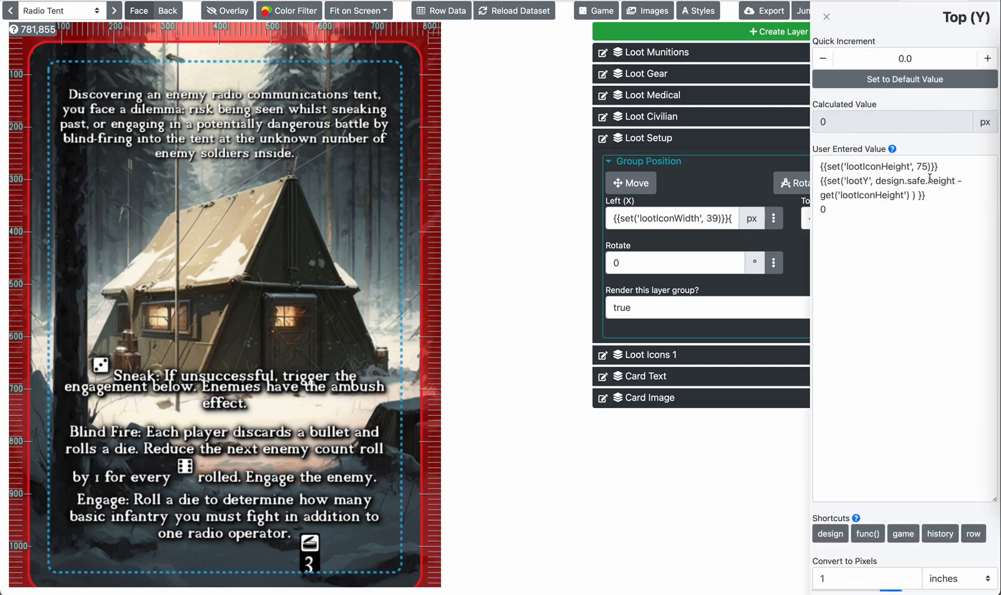
left_click(922, 171)
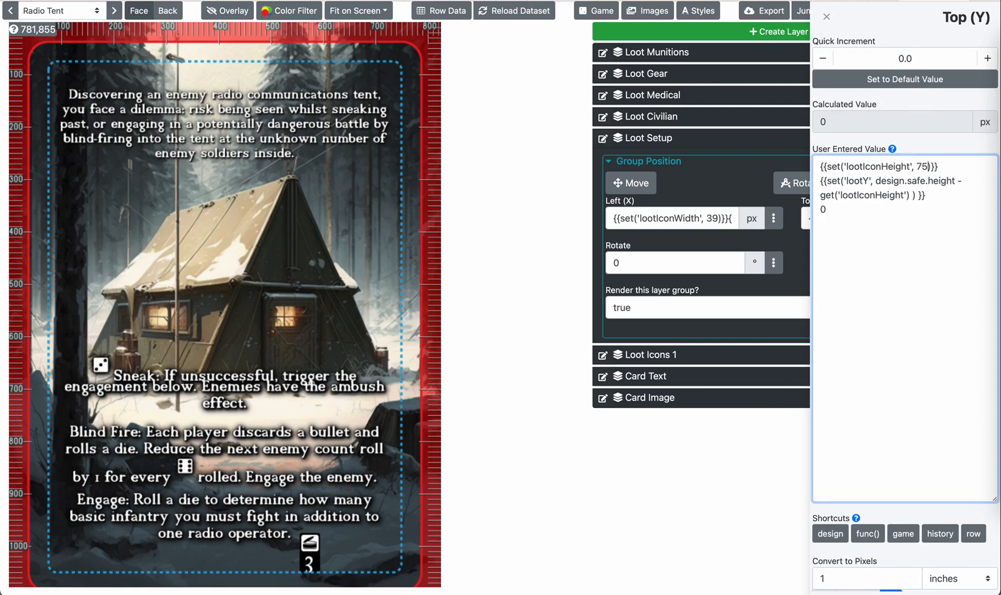
type("100")
left_click(956, 153)
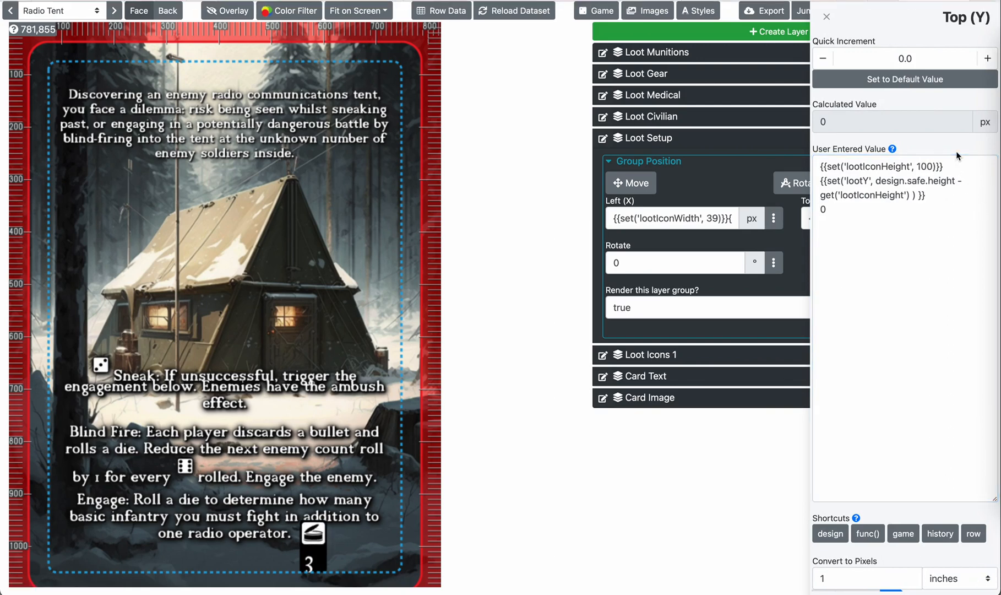
Step: Set lootIconHeight to 75 in the Top (Y) expression and close its editor
double_click(923, 167)
type("75")
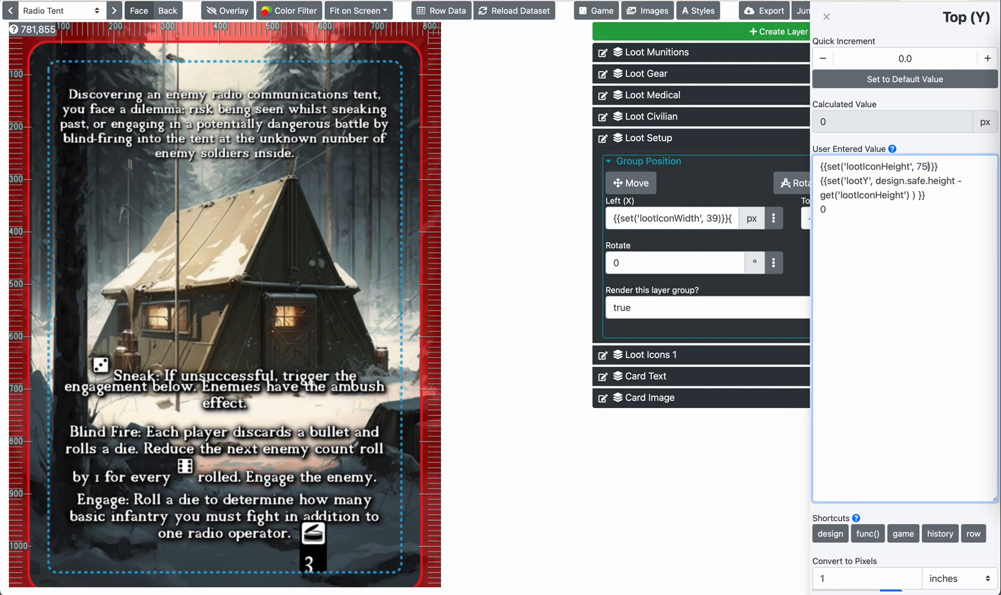
left_click(939, 151)
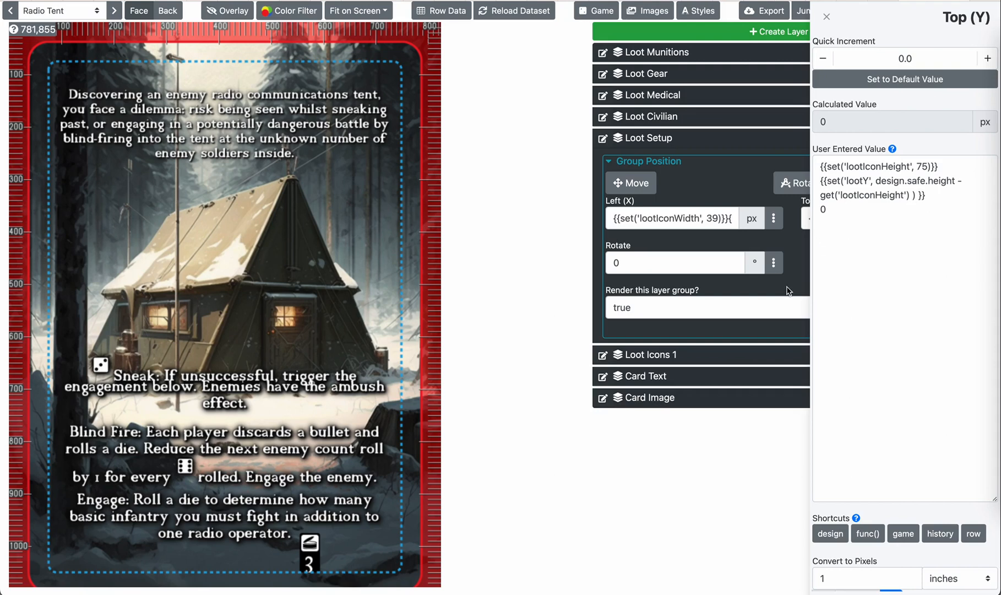
left_click(731, 414)
Step: Set lootSpacing to 30 in the Loot Setup group's Left (X) expression
left_click(774, 218)
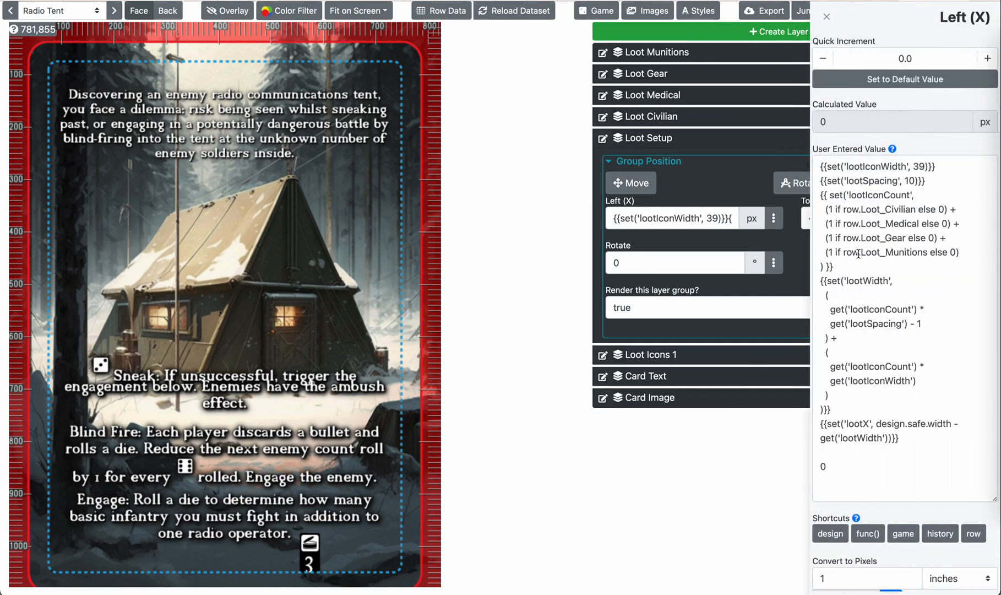
left_click(909, 180)
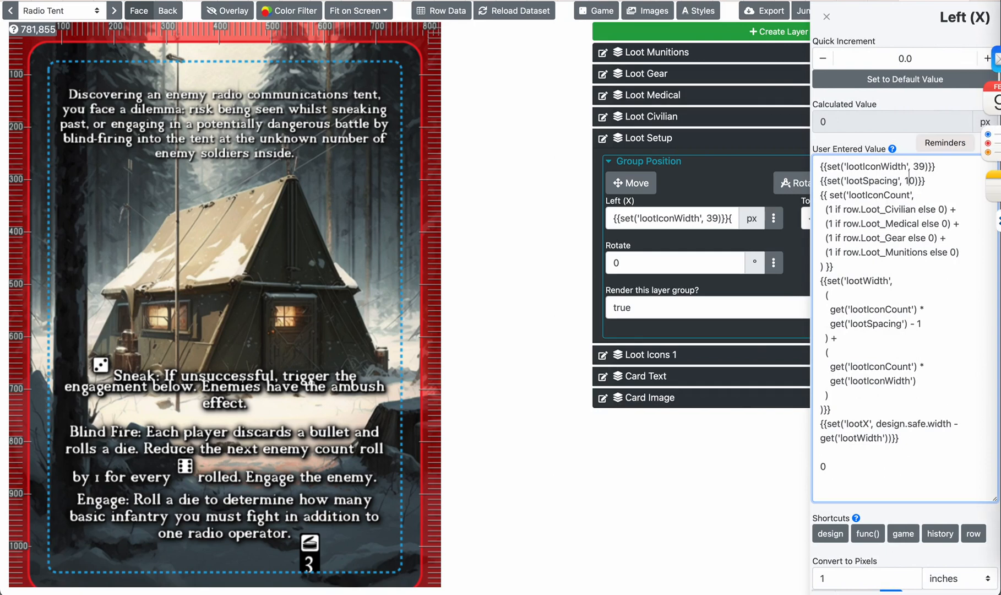
type("3")
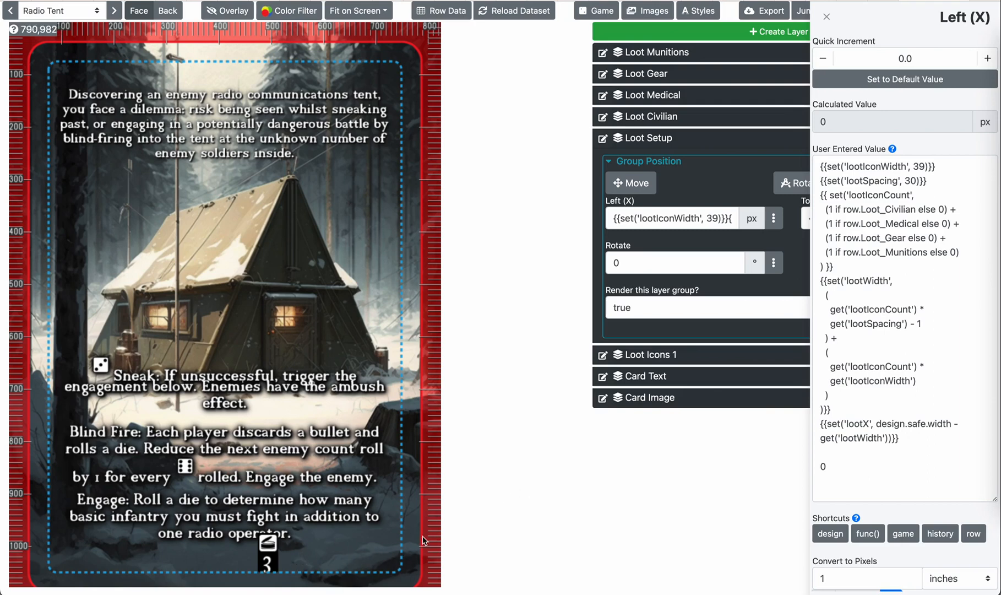
Step: Set lootSpacing to 10 in the Left (X) expression
left_click(911, 180)
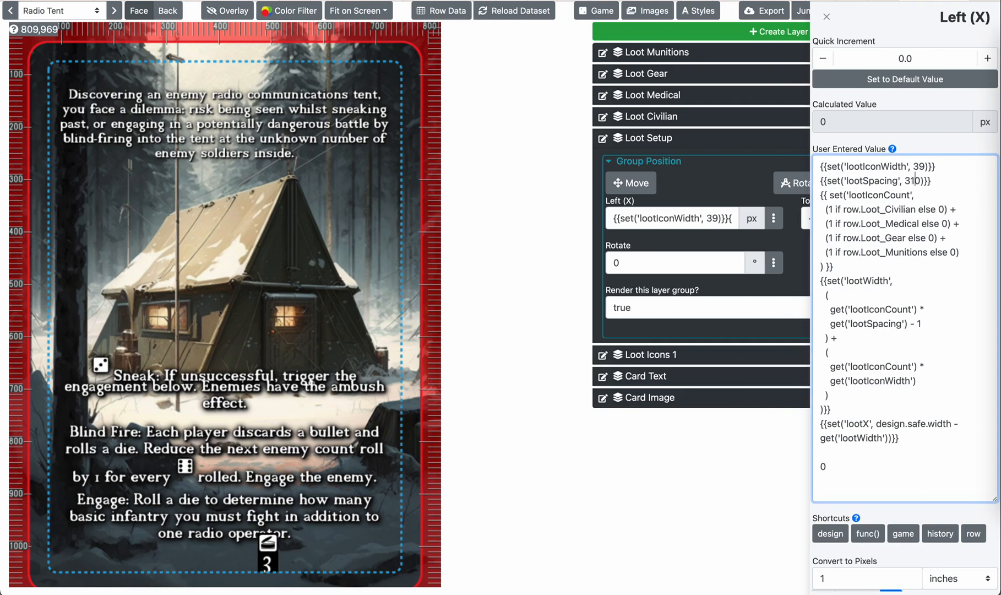
key("BackSpace")
type("1")
left_click(930, 152)
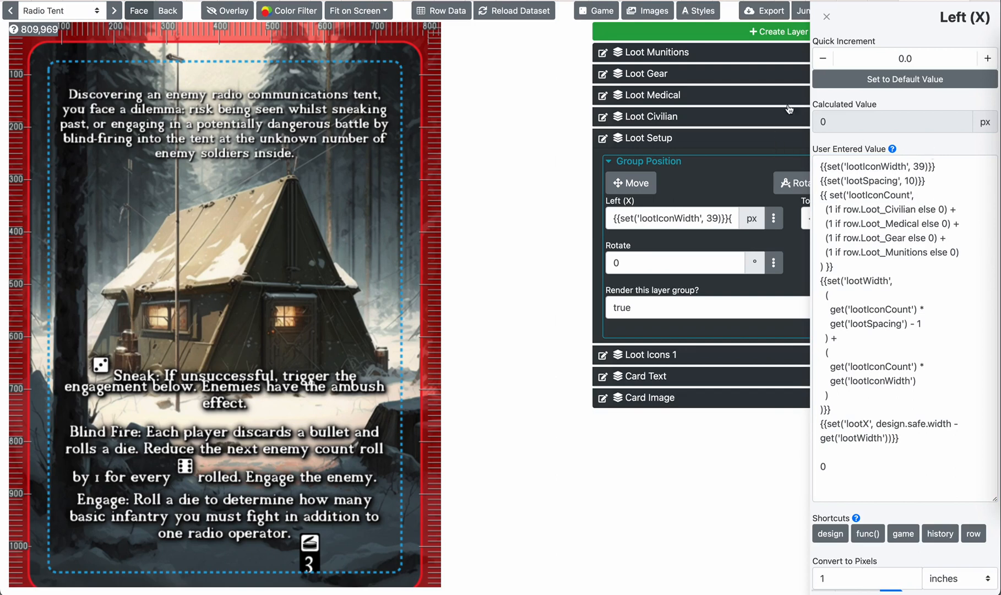
Step: Close the Left (X) editor and show the Loot Medical, Loot Gear and Loot Munitions layer groups
left_click(826, 17)
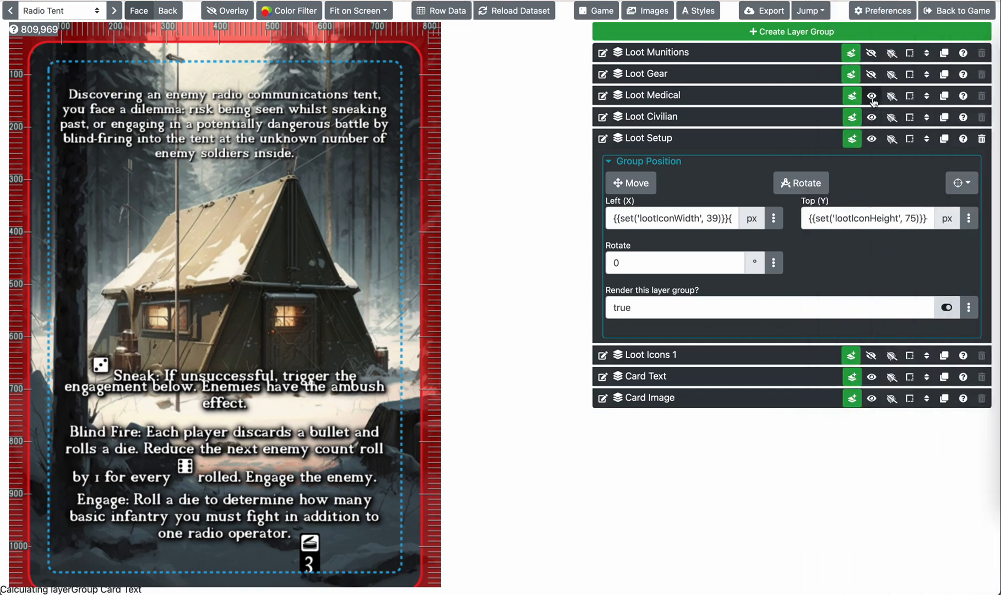
left_click(871, 73)
left_click(871, 52)
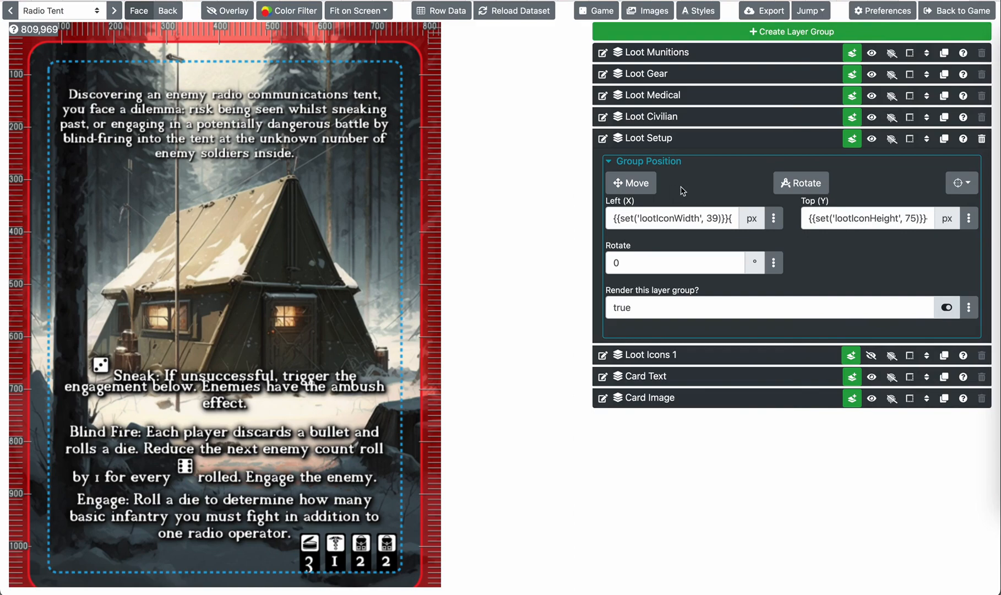
Step: Expand the Loot Medical group and review the Loot Medical Number layer's Width and Height expressions
left_click(663, 98)
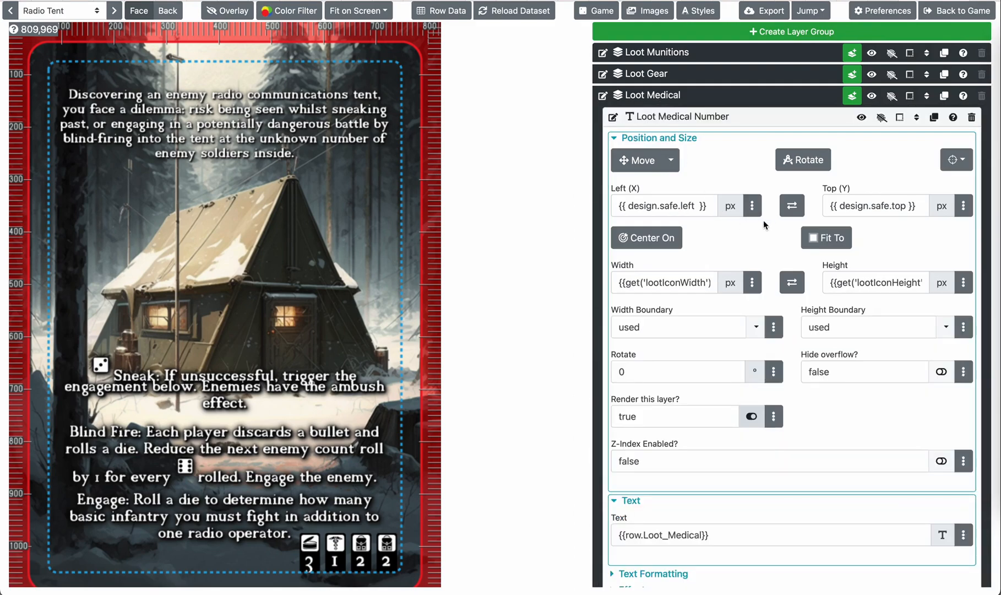
left_click(753, 285)
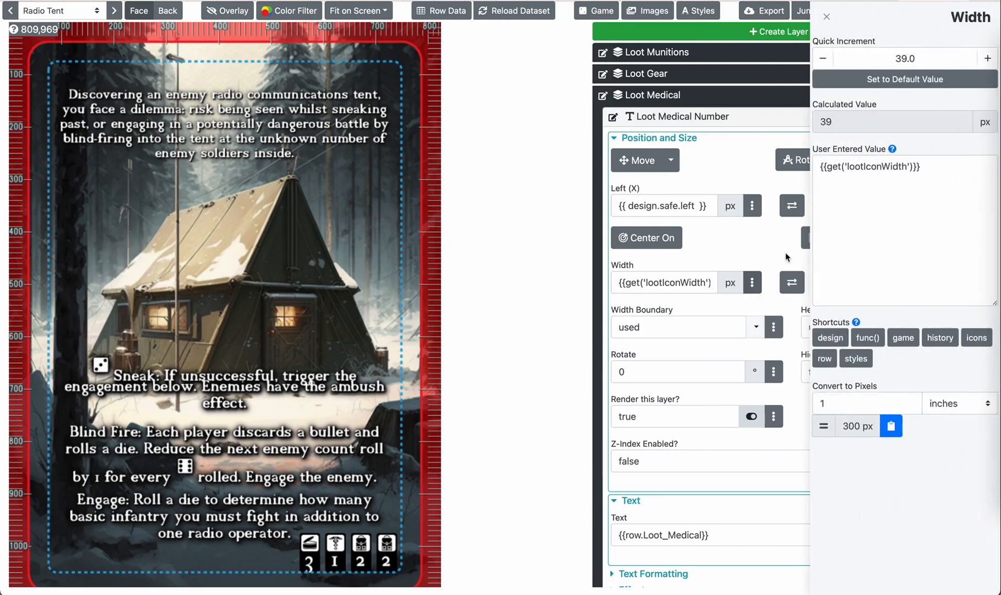
left_click(764, 299)
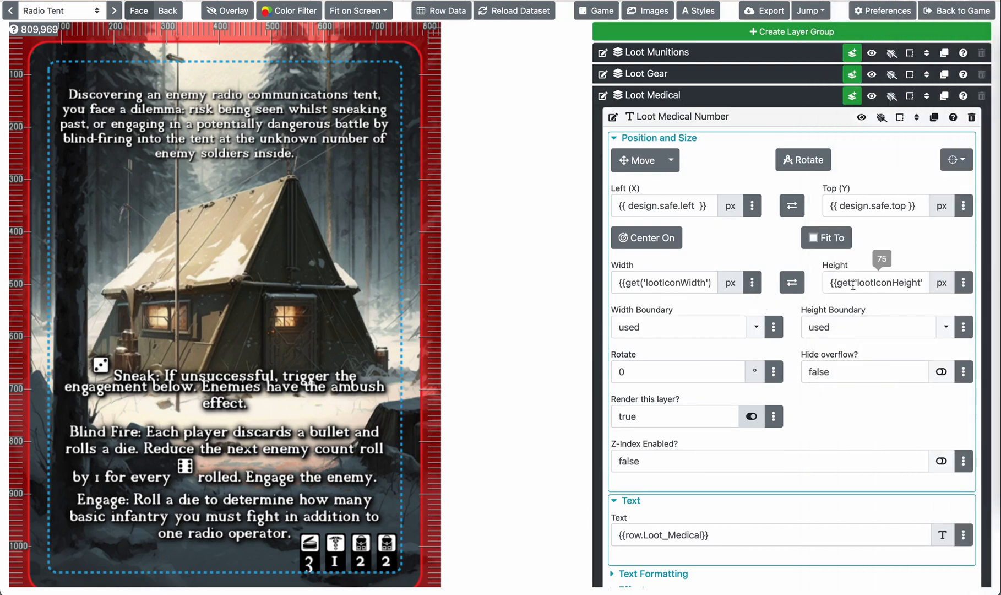
scroll(761, 363, "down", 4)
scroll(759, 388, "down", 3)
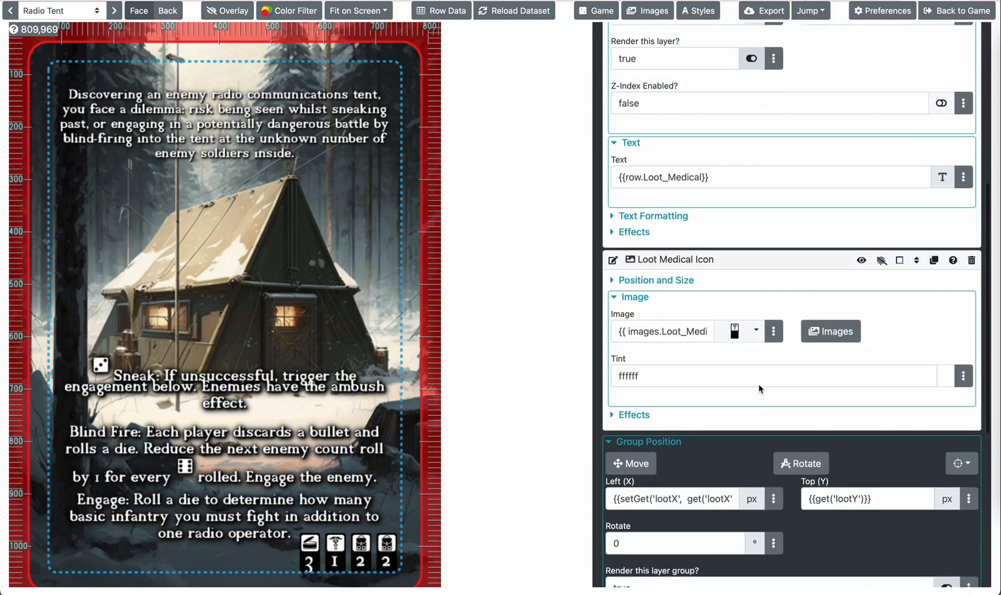
scroll(754, 328, "up", 7)
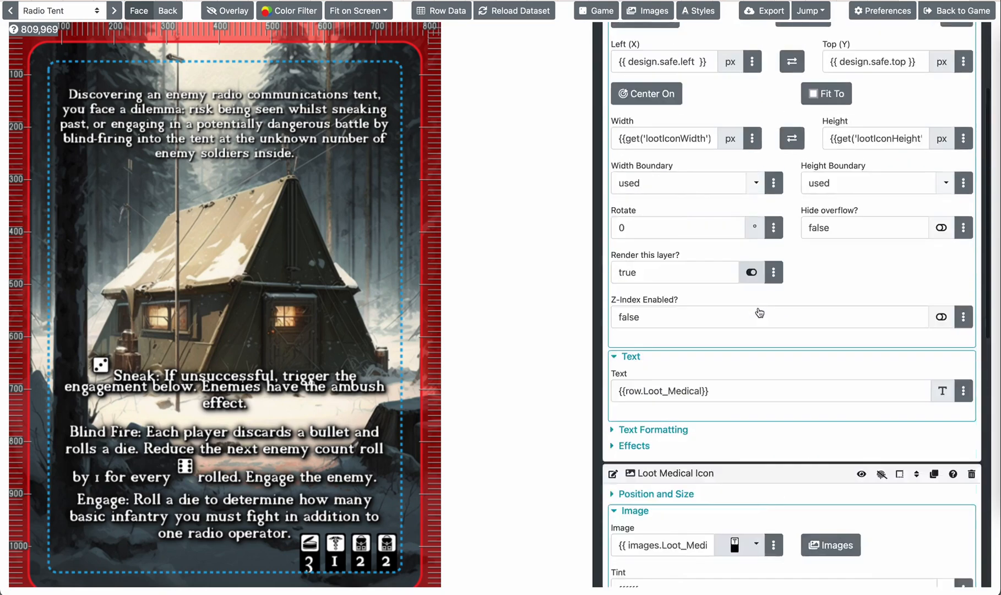
scroll(772, 292, "down", 5)
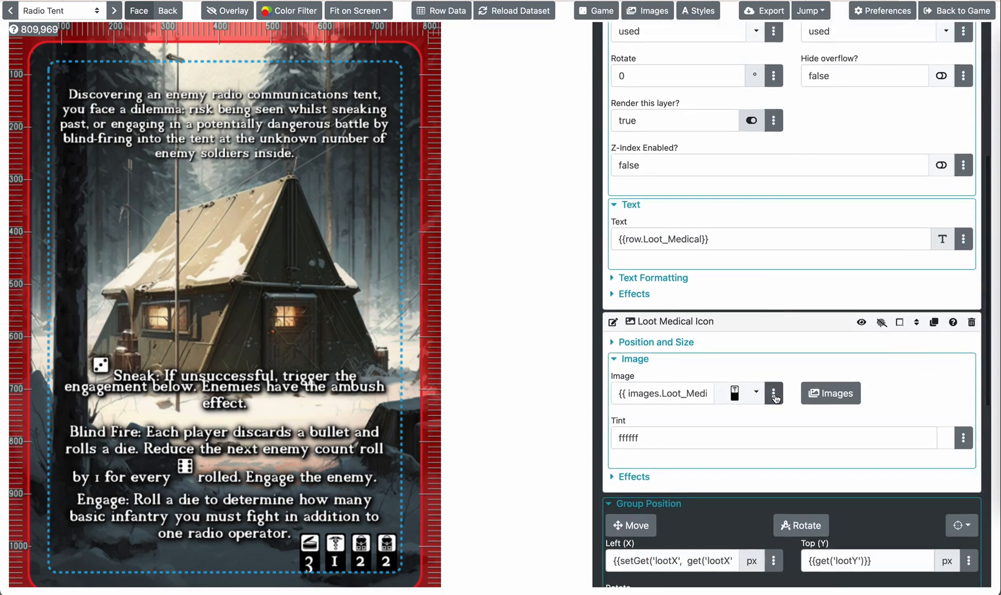
Step: Inspect the Loot Medical group's Left (X) expression, and collapse the group
scroll(777, 441, "down", 3)
left_click(774, 391)
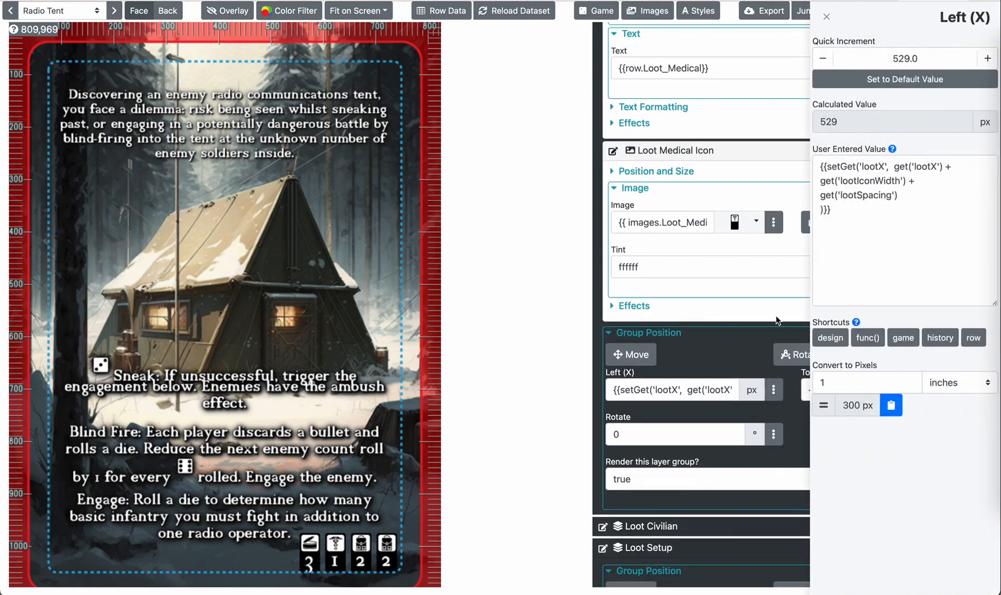
scroll(754, 444, "down", 5)
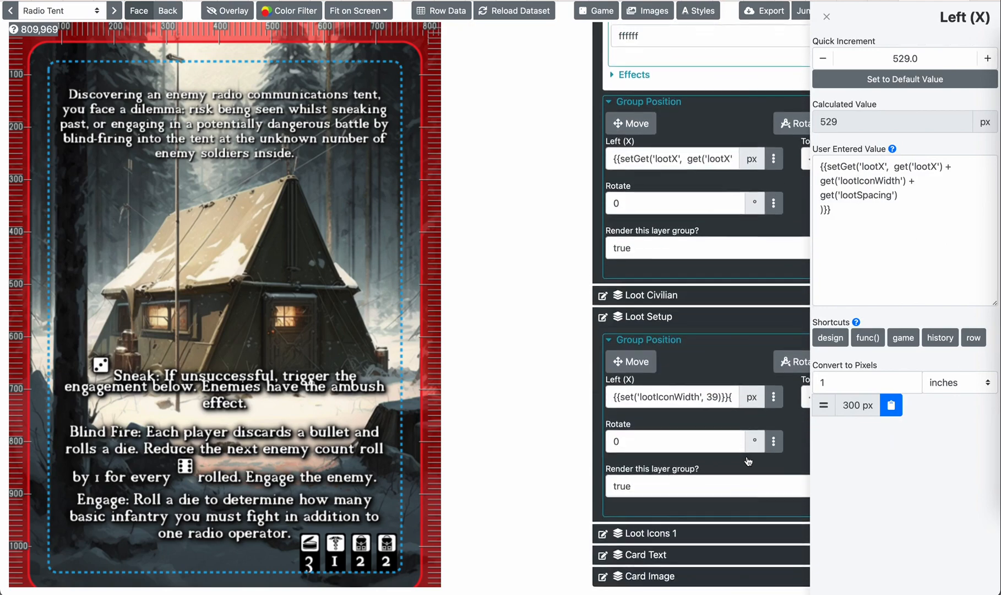
scroll(749, 454, "up", 5)
scroll(747, 456, "up", 5)
scroll(747, 462, "up", 5)
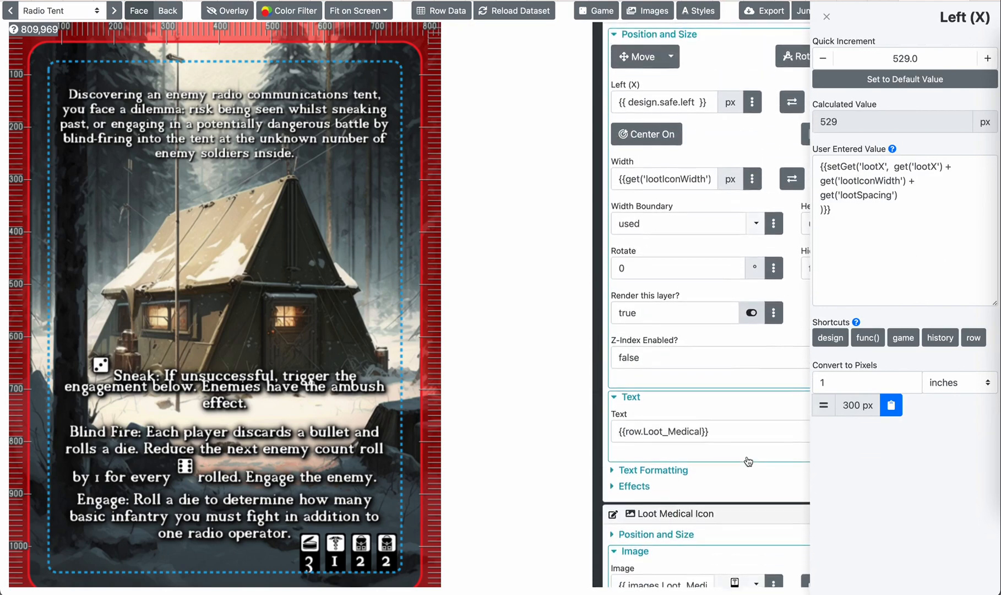
left_click(703, 97)
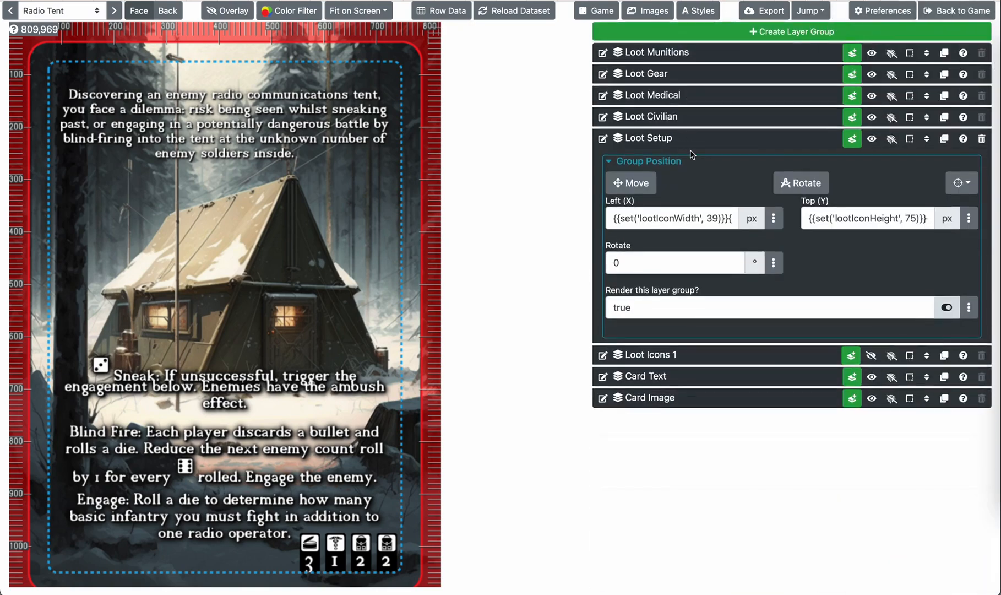
Step: Set lootIconWidth to 139 in the Loot Setup group's Left (X) expression
left_click(773, 218)
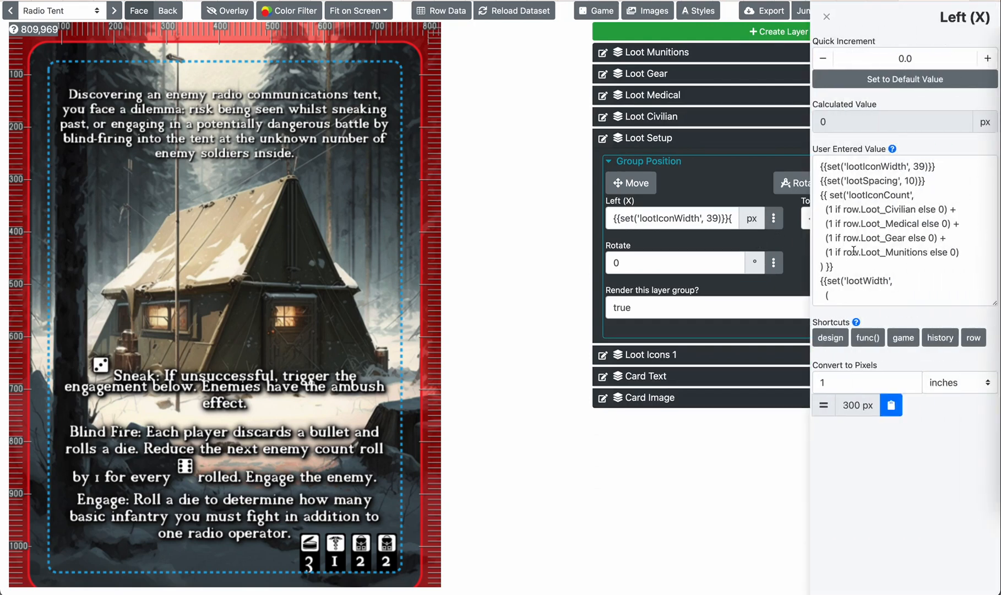
left_click(916, 166)
type("1")
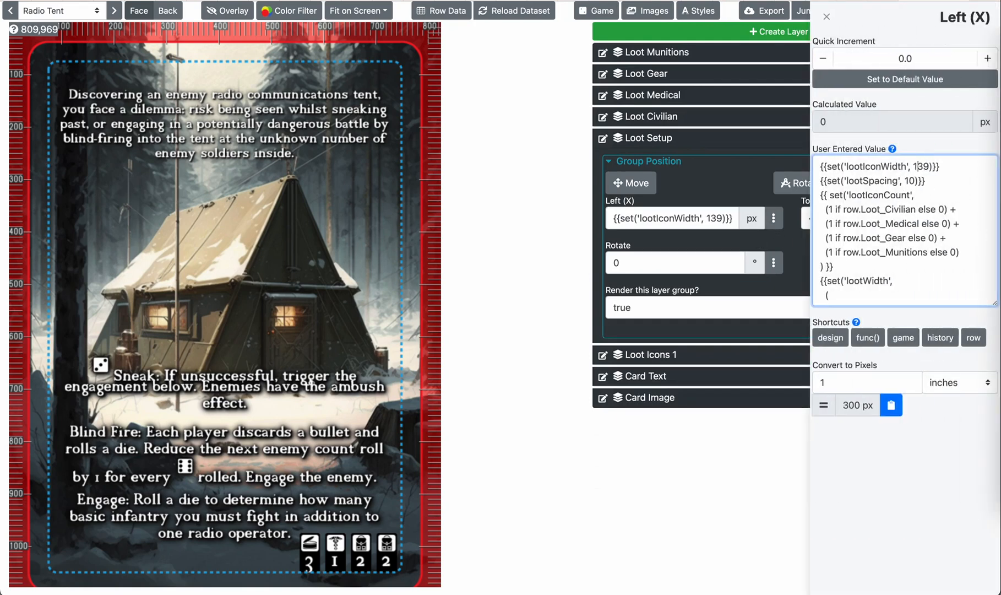
left_click(915, 149)
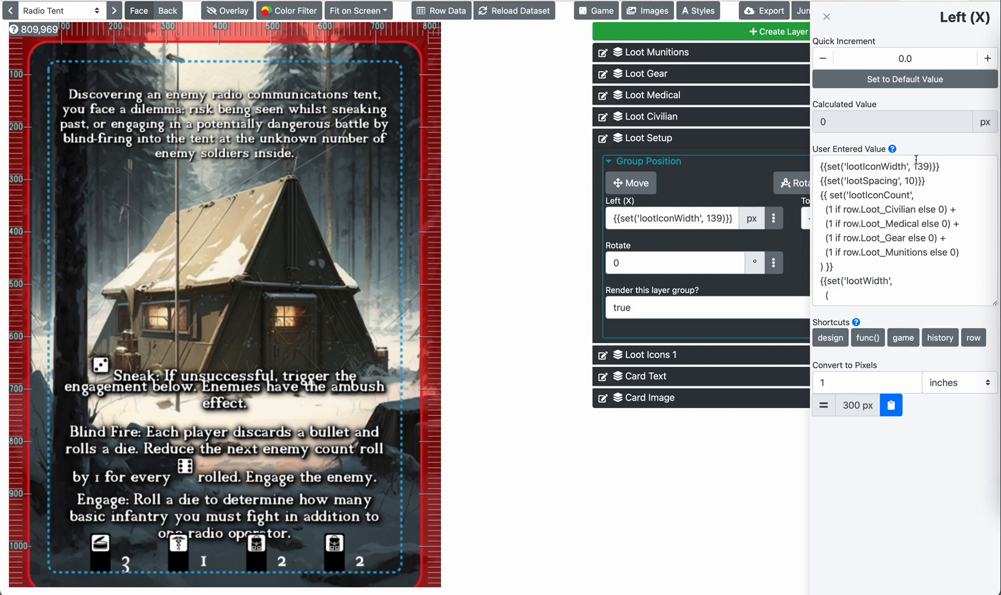
Step: Set lootIconWidth back to 39 in the Left (X) expression
left_click(918, 166)
key("BackSpace")
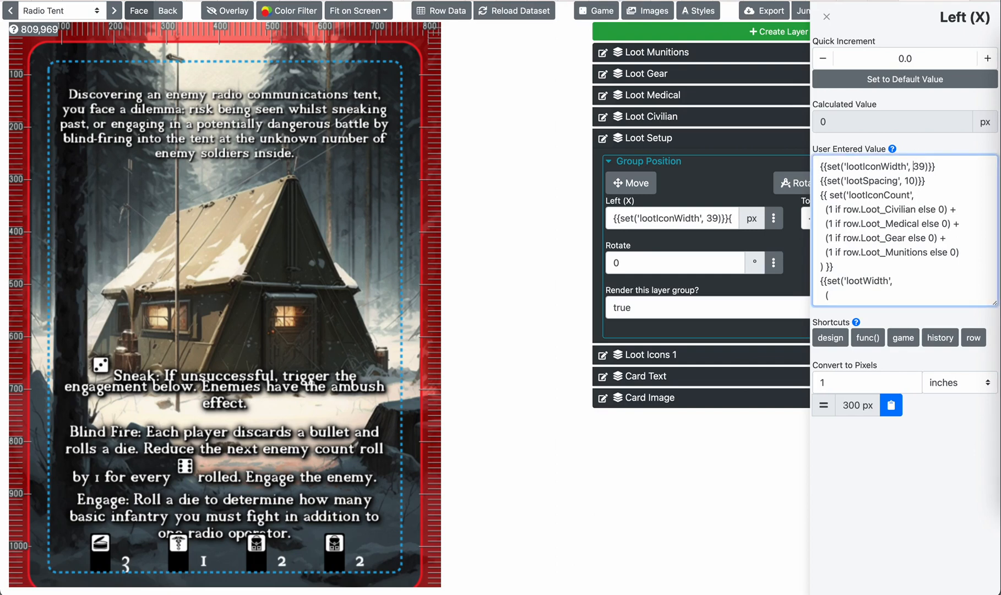
left_click(936, 146)
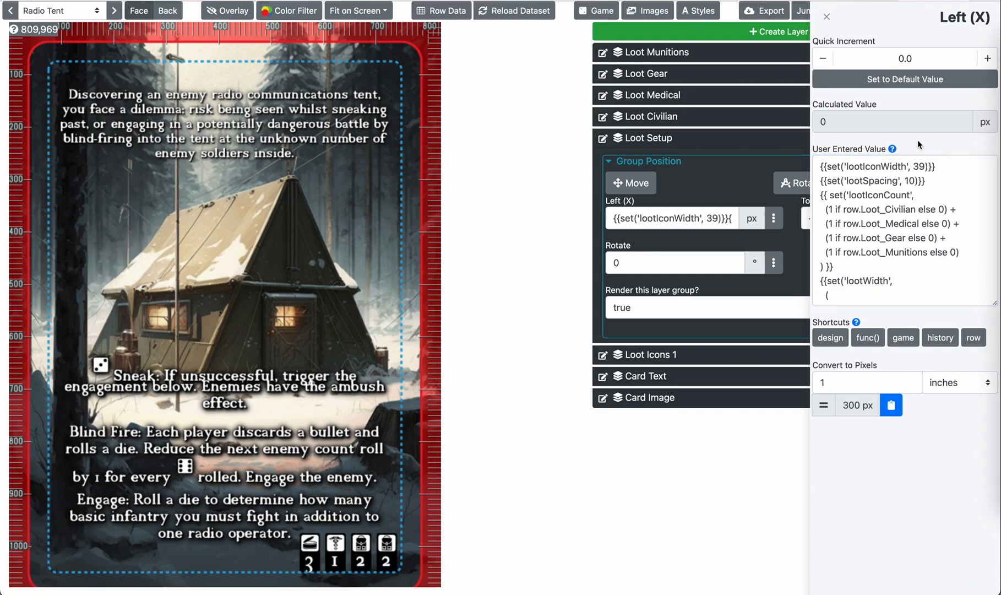
Step: Reopen the Loot Medical group and examine its number layer's size and text, its icon layer's image and the group position
left_click(681, 106)
left_click(681, 106)
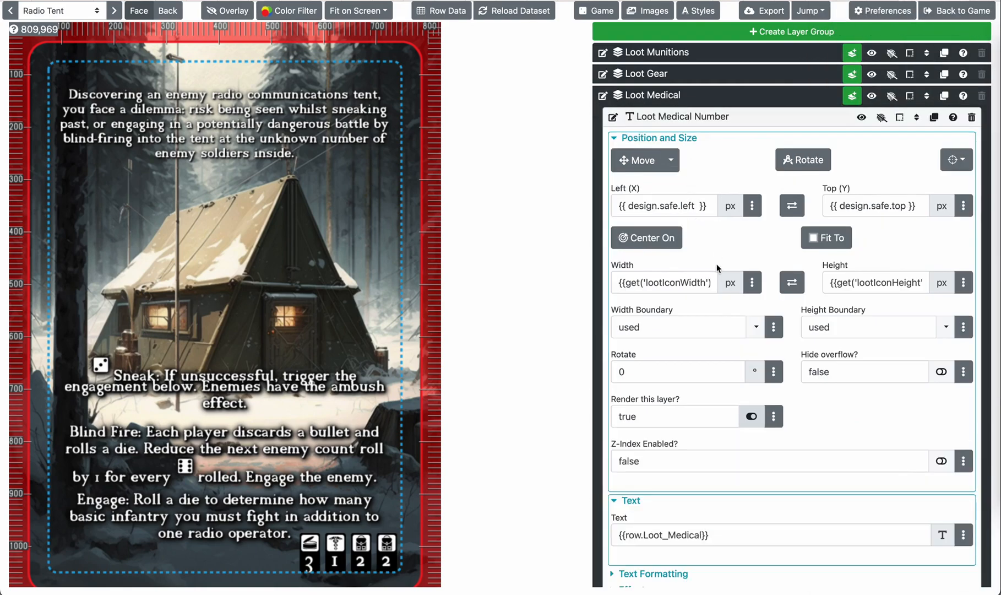
double_click(683, 281)
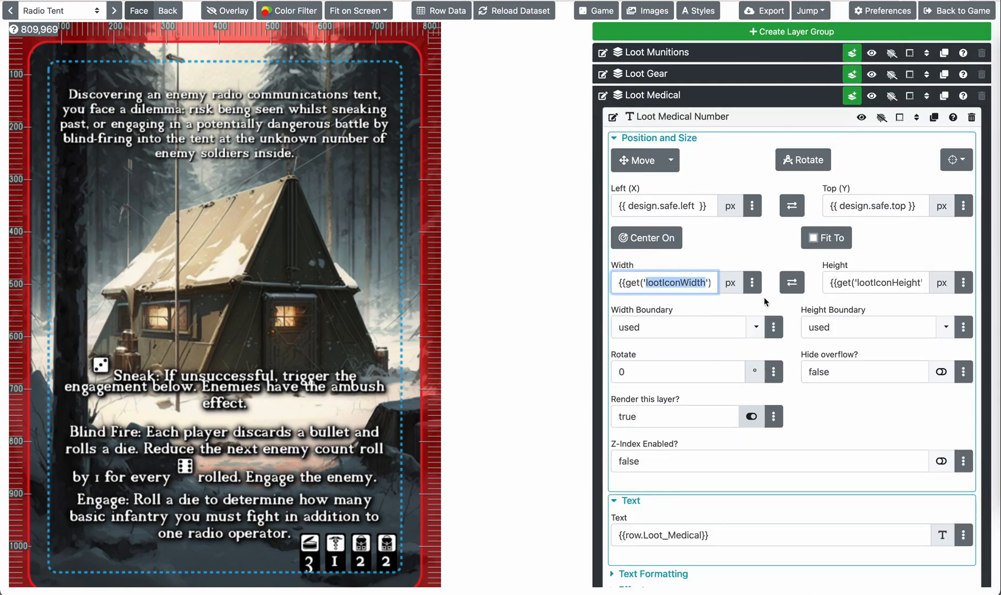
left_click(577, 329)
scroll(681, 370, "down", 3)
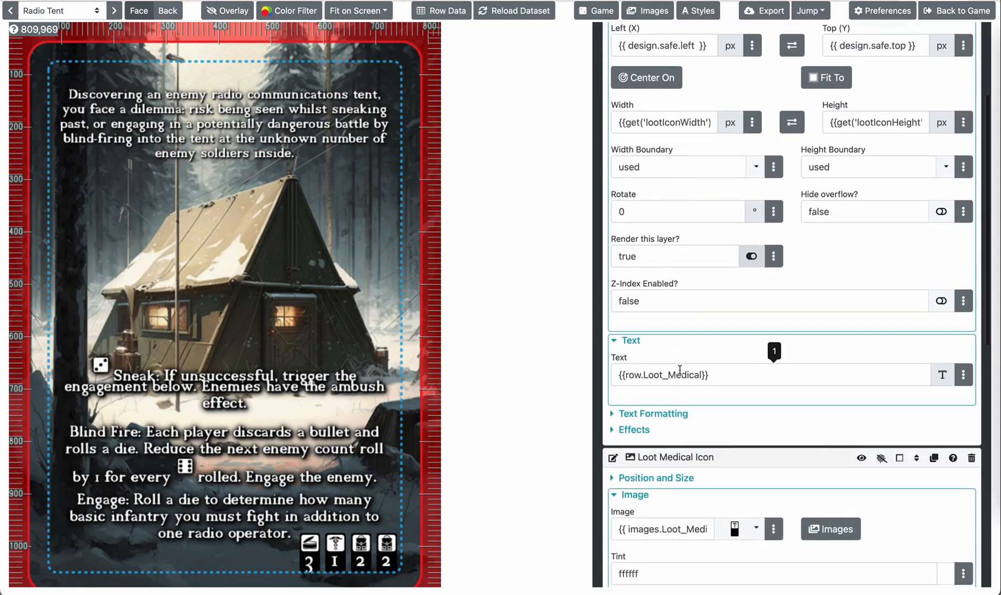
scroll(680, 370, "down", 1)
scroll(680, 370, "up", 1)
scroll(680, 370, "up", 1)
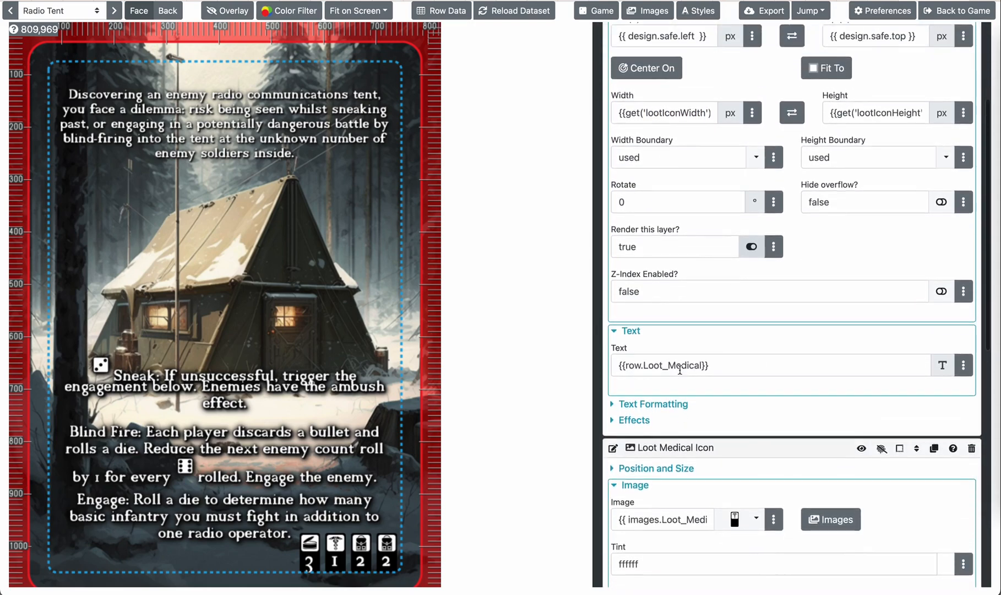
scroll(680, 370, "up", 2)
scroll(680, 370, "down", 5)
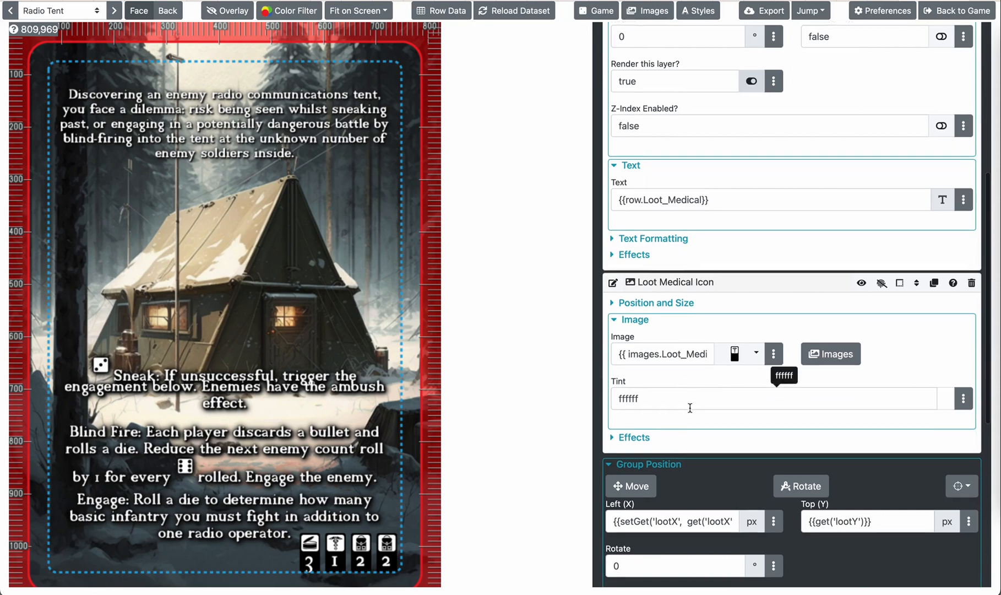
scroll(690, 407, "down", 3)
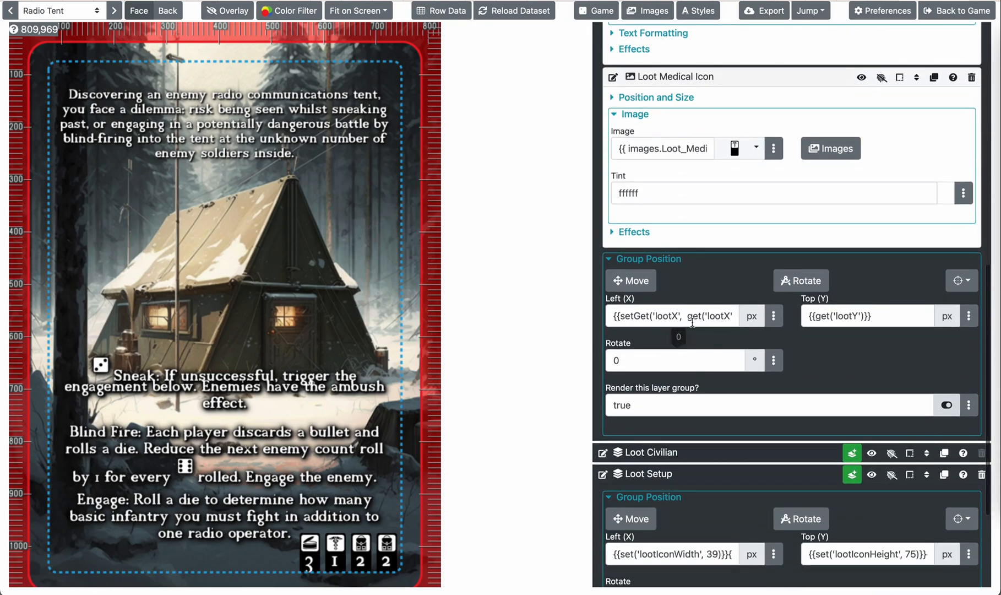
scroll(660, 294, "up", 8)
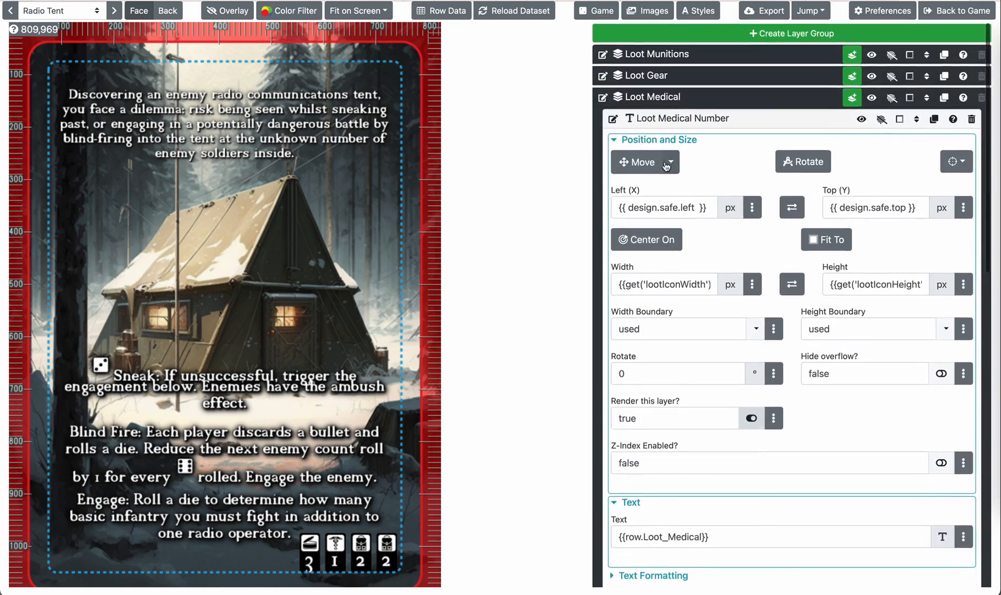
Step: Collapse the Loot Medical Icon and Loot Medical Number layers after checking the number layer's lootIconWidth and lootIconHeight references
left_click(669, 118)
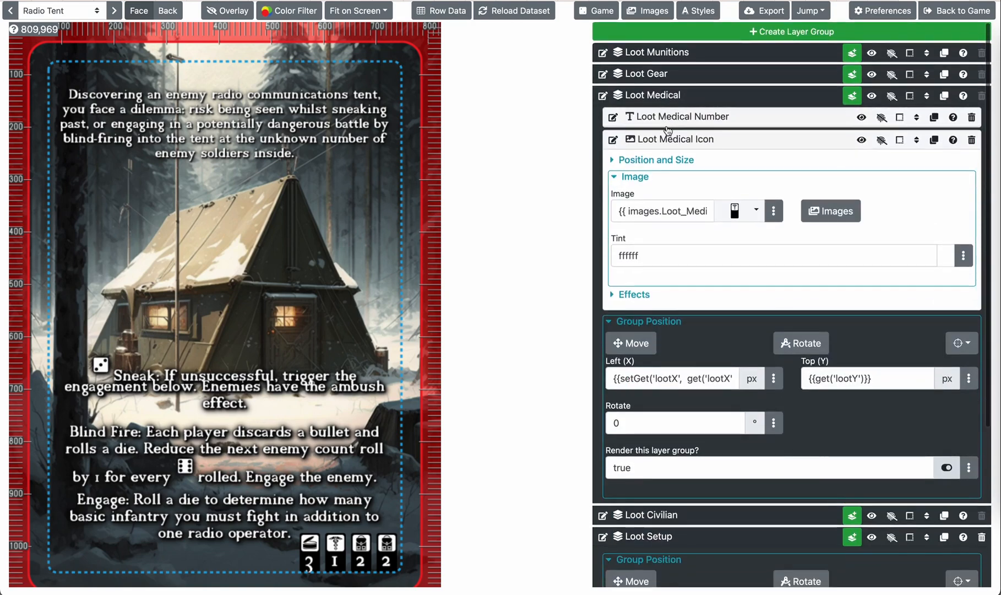
left_click(696, 144)
left_click(696, 118)
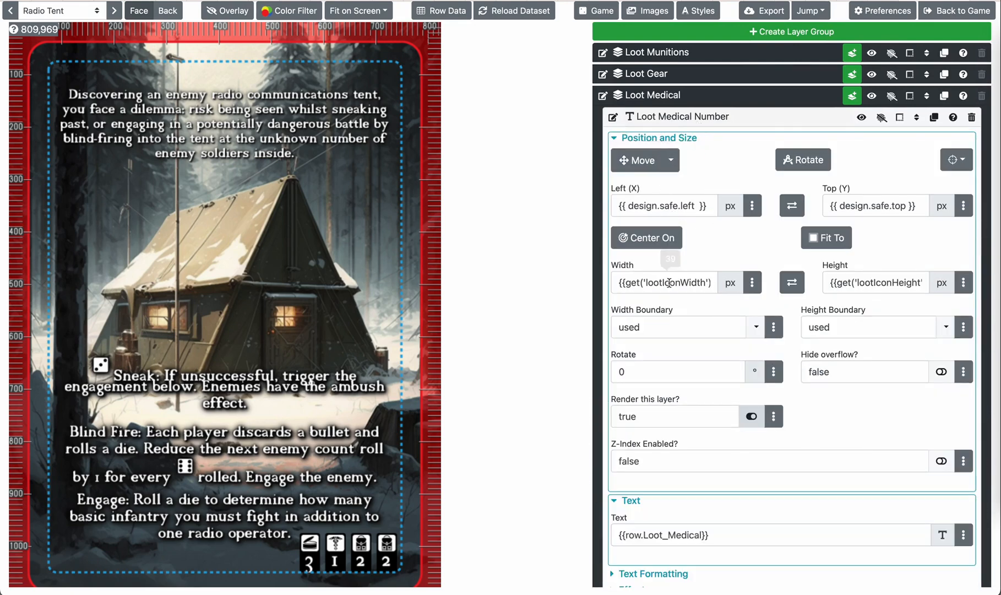
left_click_drag(665, 282, 712, 281)
left_click(877, 282)
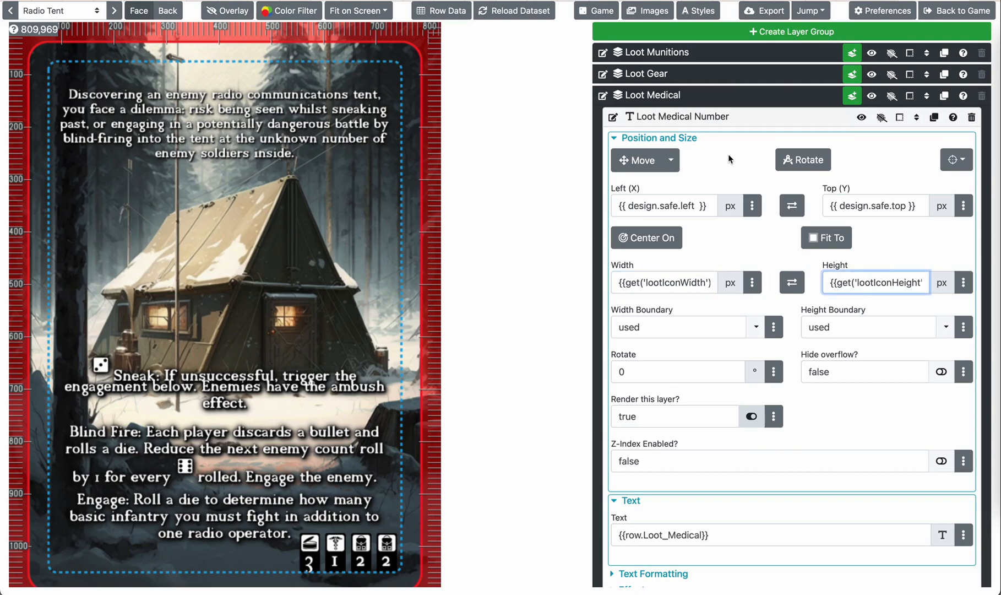
left_click(714, 118)
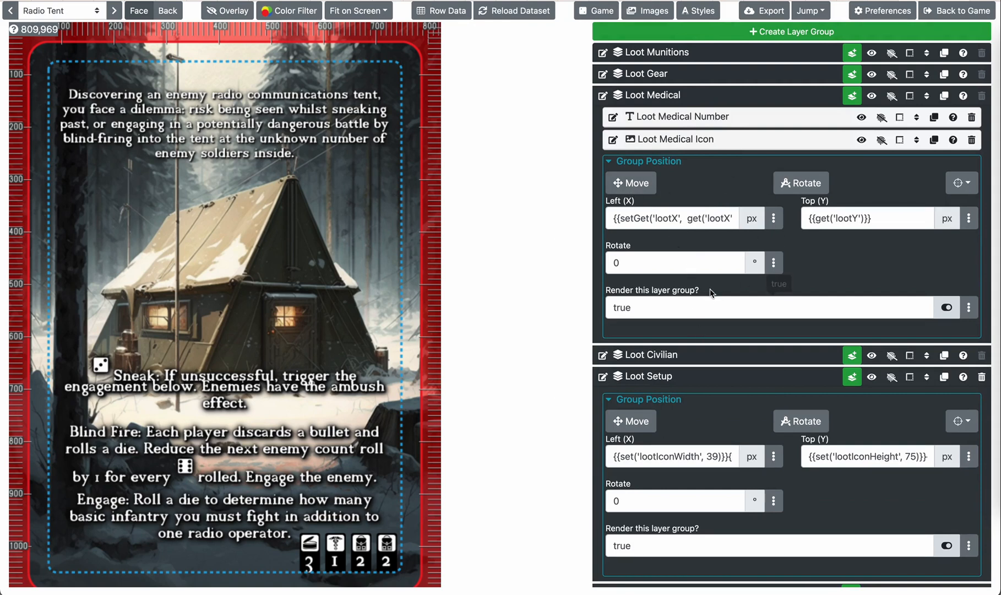
Step: Examine the lootX, lootIconWidth and lootSpacing terms in the Loot Medical group's Left (X) expression
left_click(774, 218)
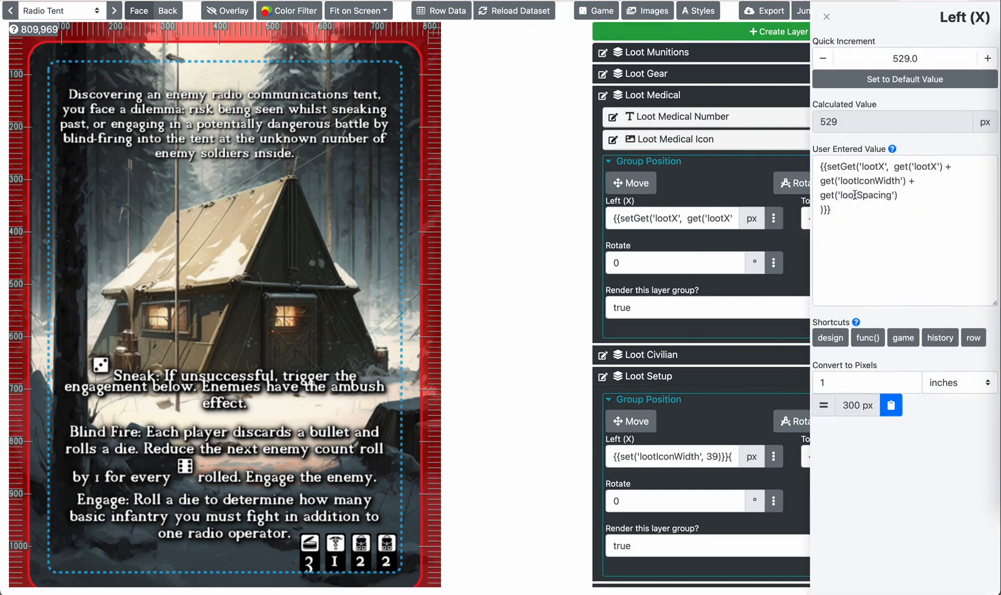
left_click(847, 175)
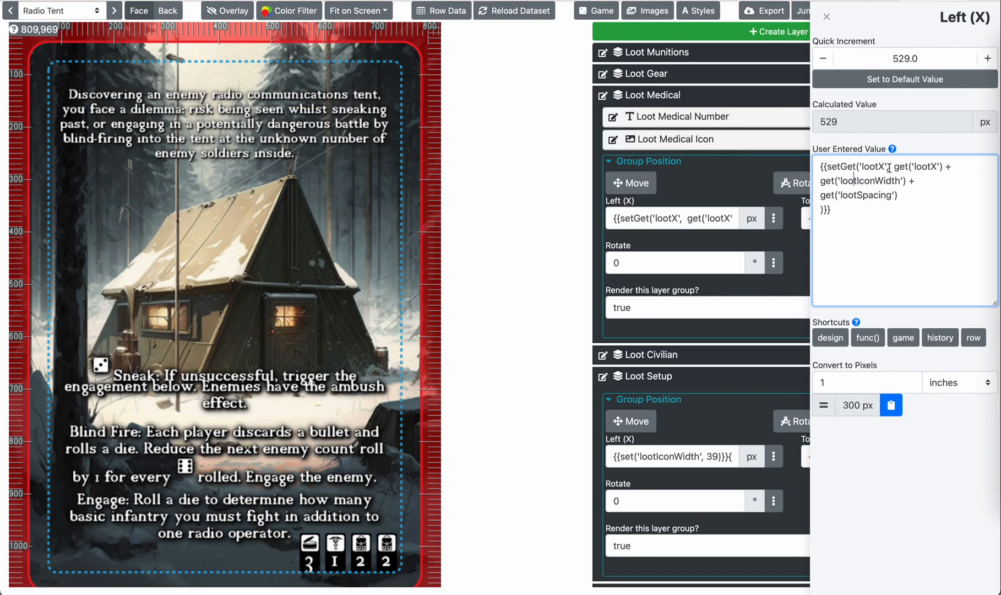
double_click(871, 167)
left_click(917, 168)
left_click_drag(890, 165, 940, 165)
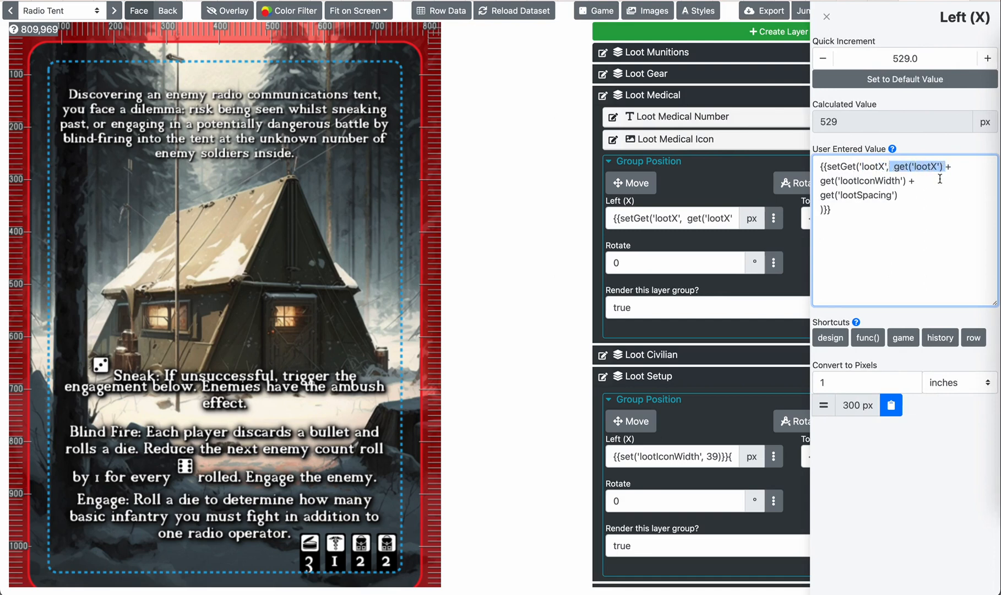
left_click(914, 189)
double_click(861, 182)
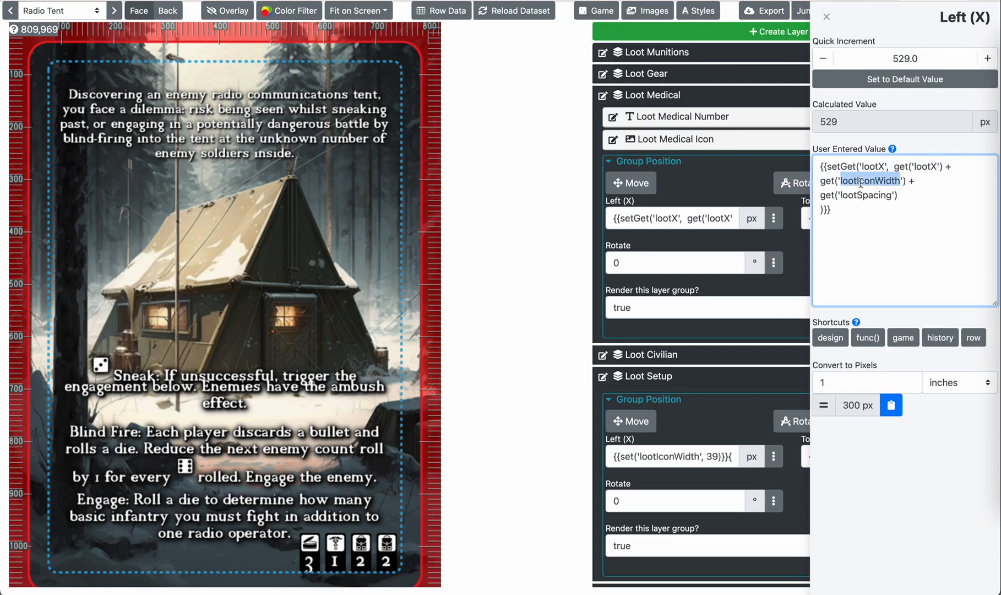
double_click(869, 194)
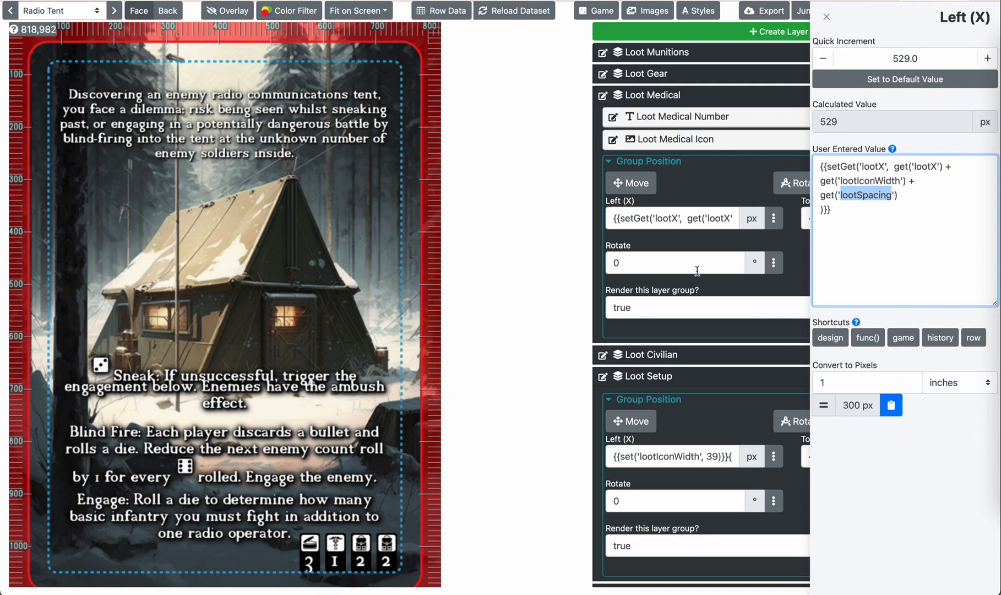
Step: Close the expression editor and open the Loot Gear group's Left (X) expression for comparison
left_click(806, 44)
left_click(724, 76)
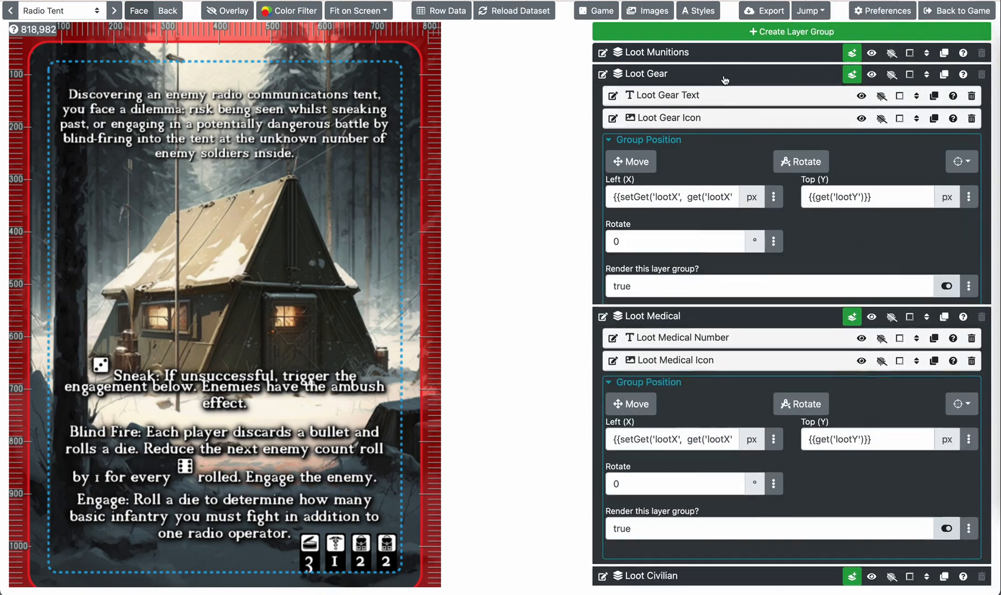
left_click(773, 197)
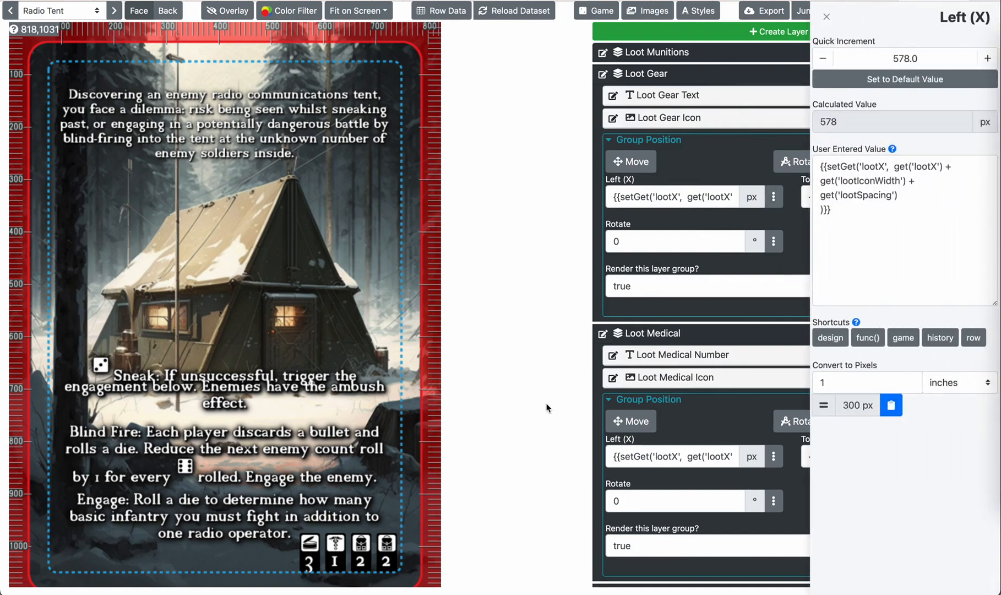
Step: Set the Loot Munitions Text layer's text to {{row.Loot_Munitions}}
left_click(683, 53)
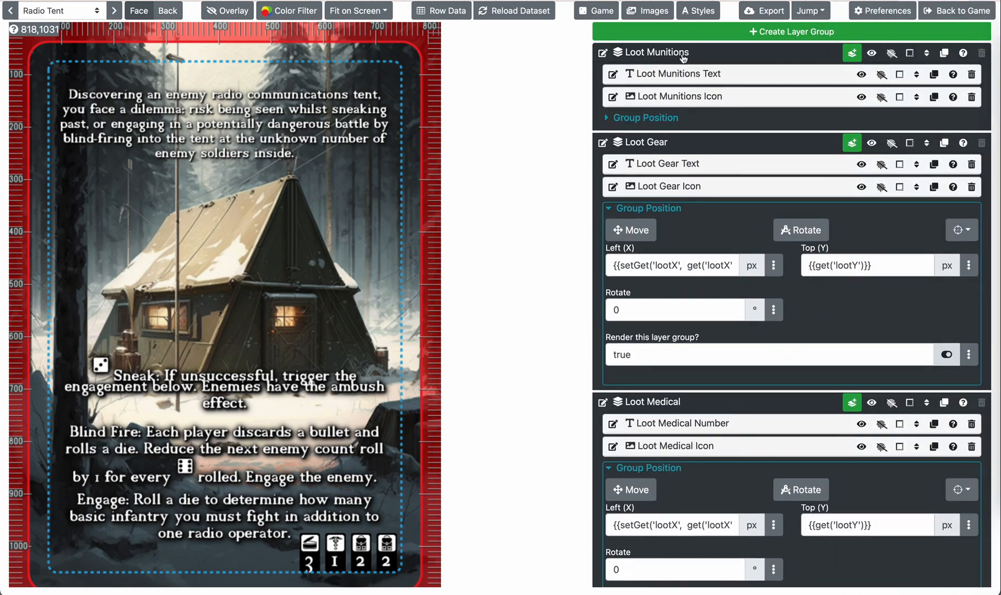
left_click(690, 77)
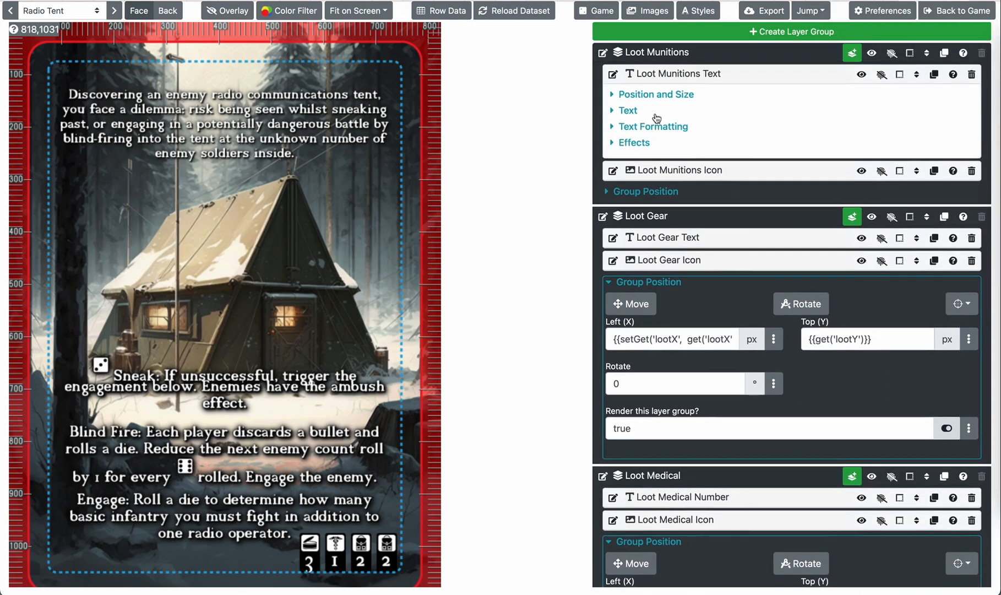
left_click(632, 112)
left_click(684, 144)
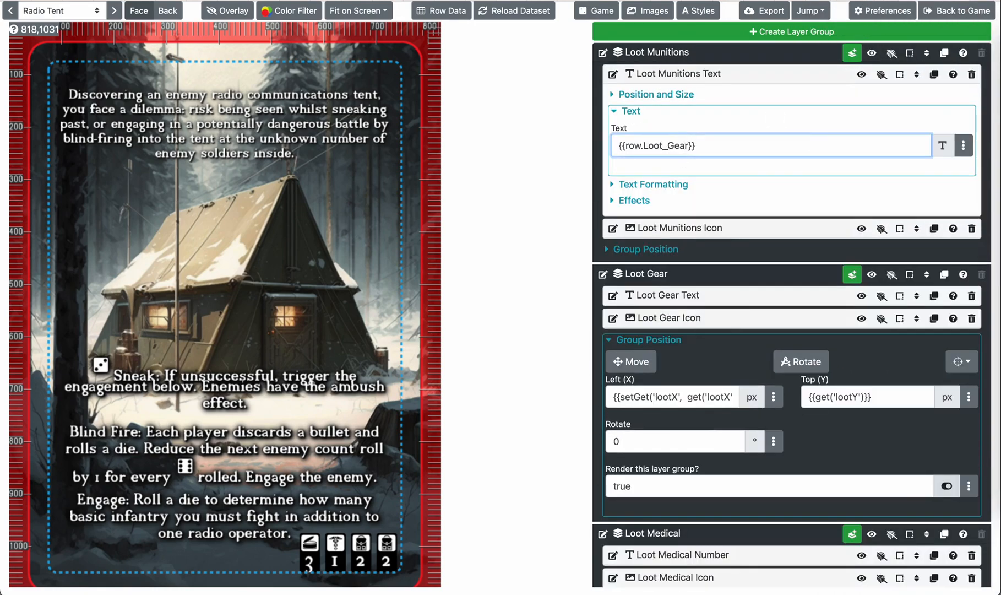
key("BackSpace")
key("BackSpace")
key("BackSpace")
key("BackSpace")
type("Munitions")
key("BackSpace")
key("BackSpace")
key("BackSpace")
key("BackSpace")
key("BackSpace")
key("BackSpace")
key("BackSpace")
type("nition")
left_click(570, 171)
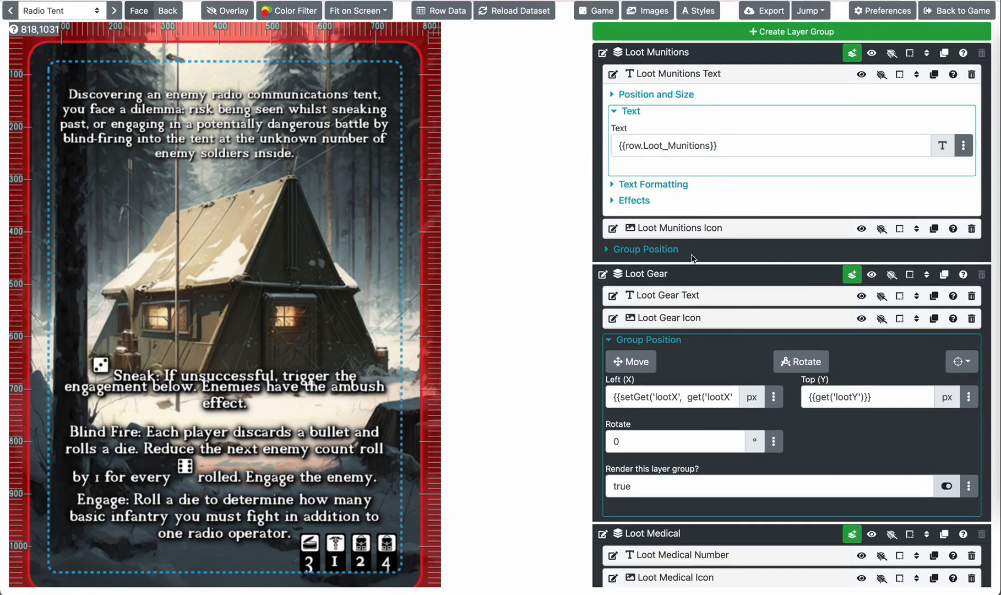
Step: Change the Loot Munitions Icon layer's image expression to reference images.Loot_Munitions.url
left_click(687, 229)
left_click(634, 265)
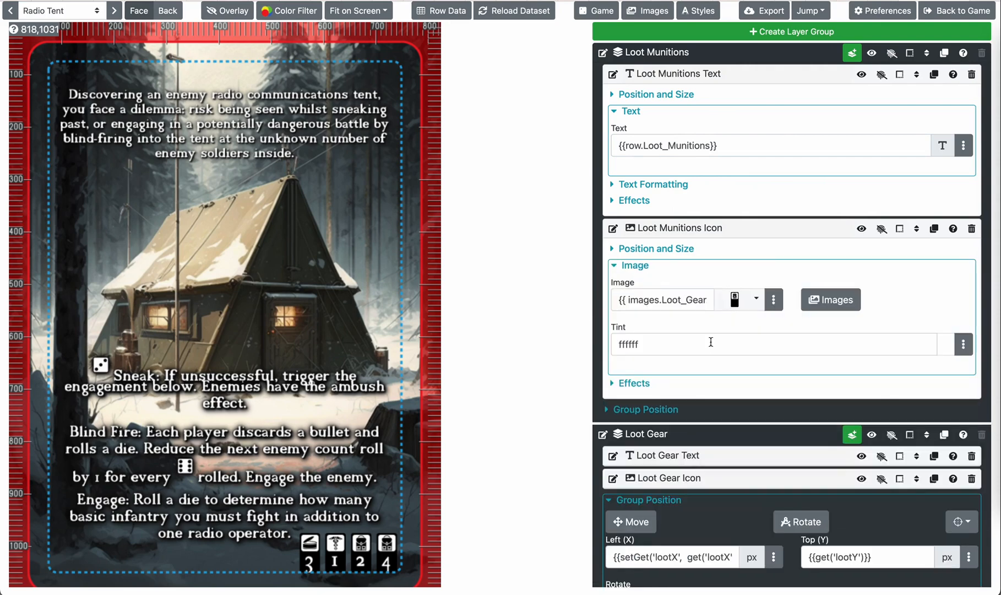
mouse_move(687, 298)
left_mouse_down()
mouse_move(703, 298)
mouse_move(684, 297)
left_mouse_up()
type("Munitions.url")
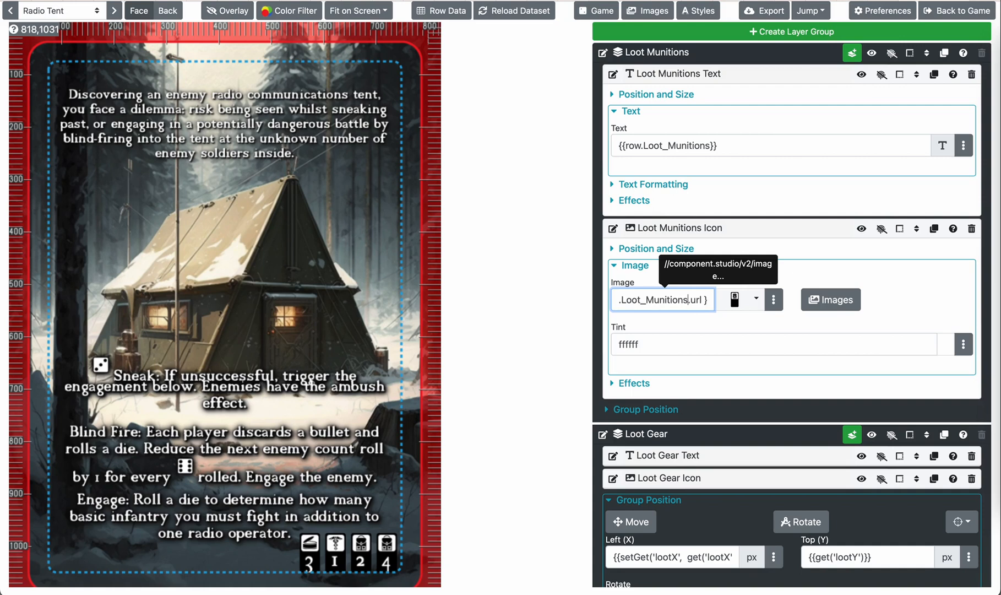
left_click(536, 314)
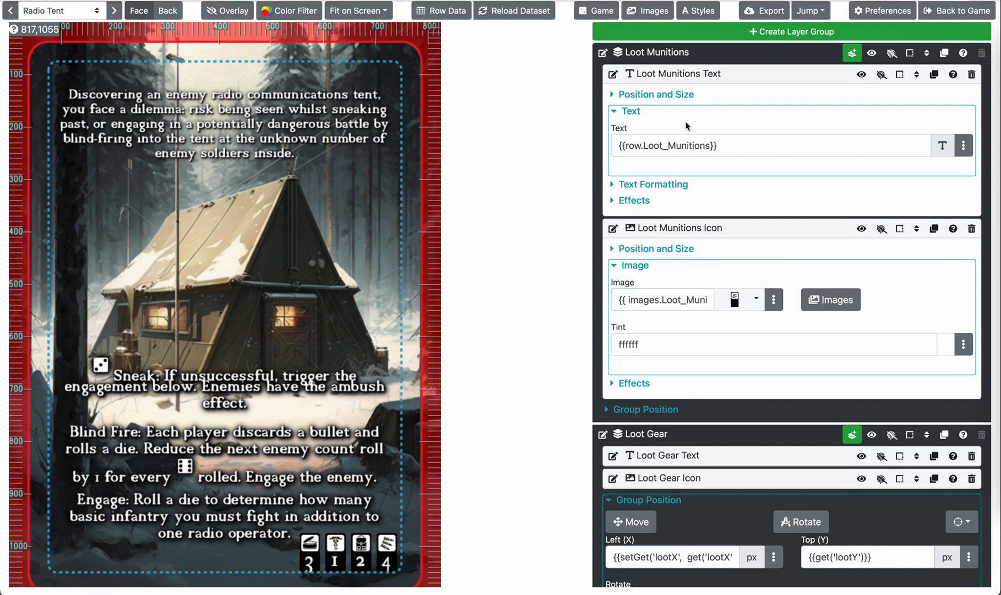
Step: Examine the lootIconWidth, lootSpacing, lootIconCount and lootWidth definitions in the Loot Setup group's Left (X) expression, then close the editor
left_click(684, 59)
left_click(676, 53)
scroll(666, 394, "down", 10)
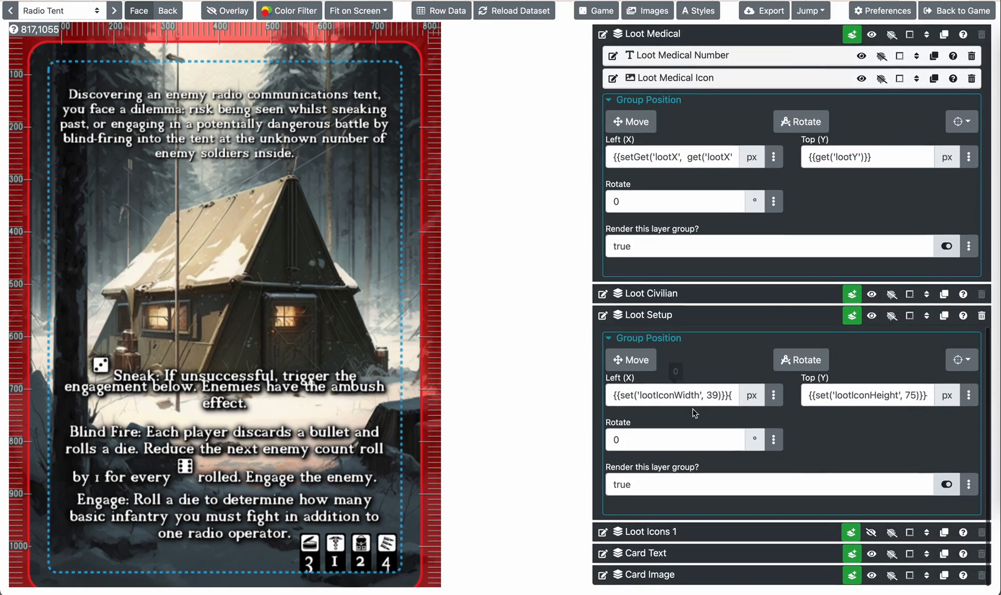
left_click(773, 395)
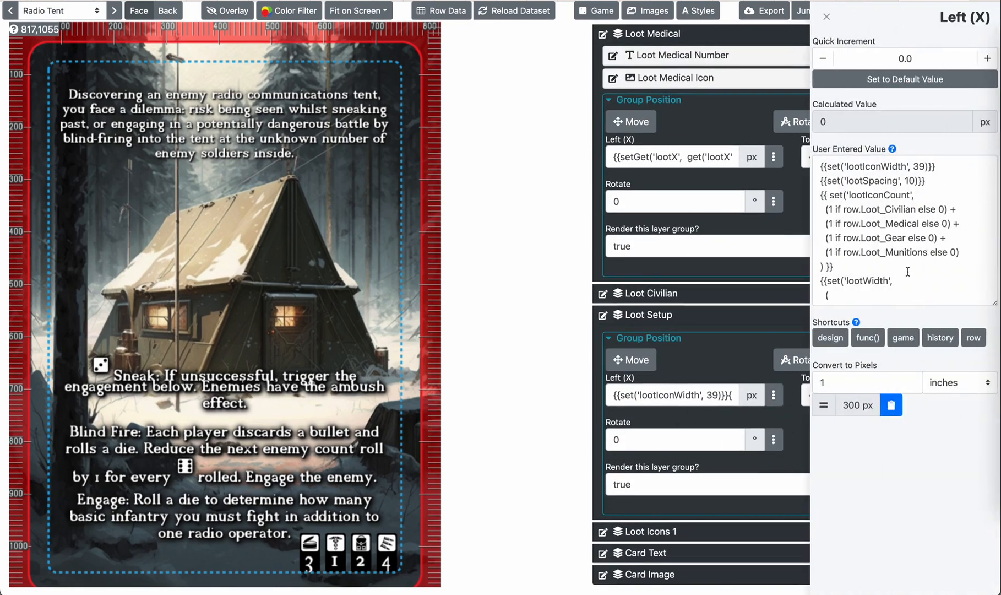
scroll(907, 271, "down", 2)
scroll(907, 248, "up", 2)
left_click_drag(843, 167, 859, 288)
scroll(884, 255, "down", 2)
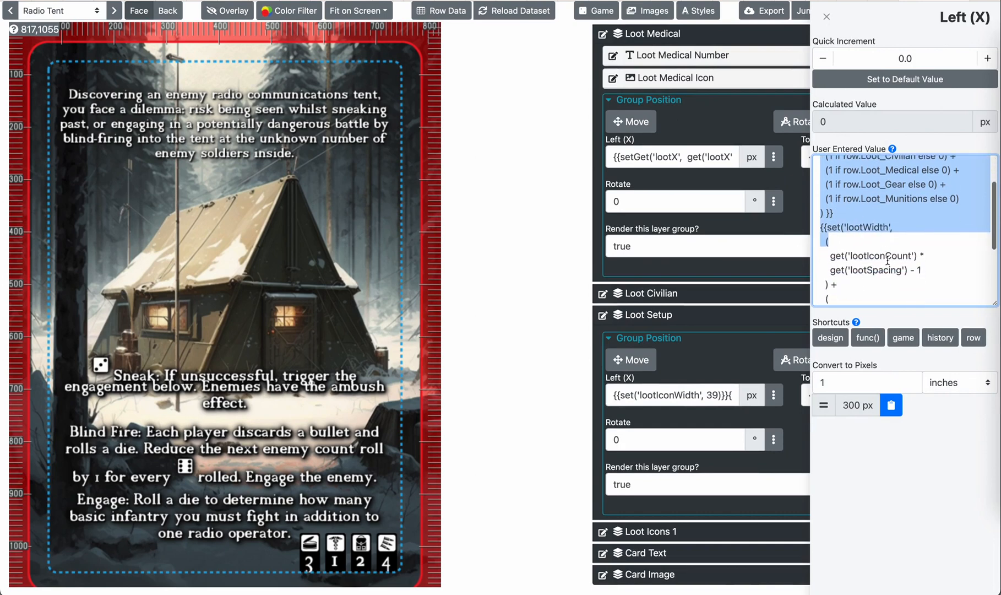
left_click(886, 256)
scroll(879, 236, "up", 2)
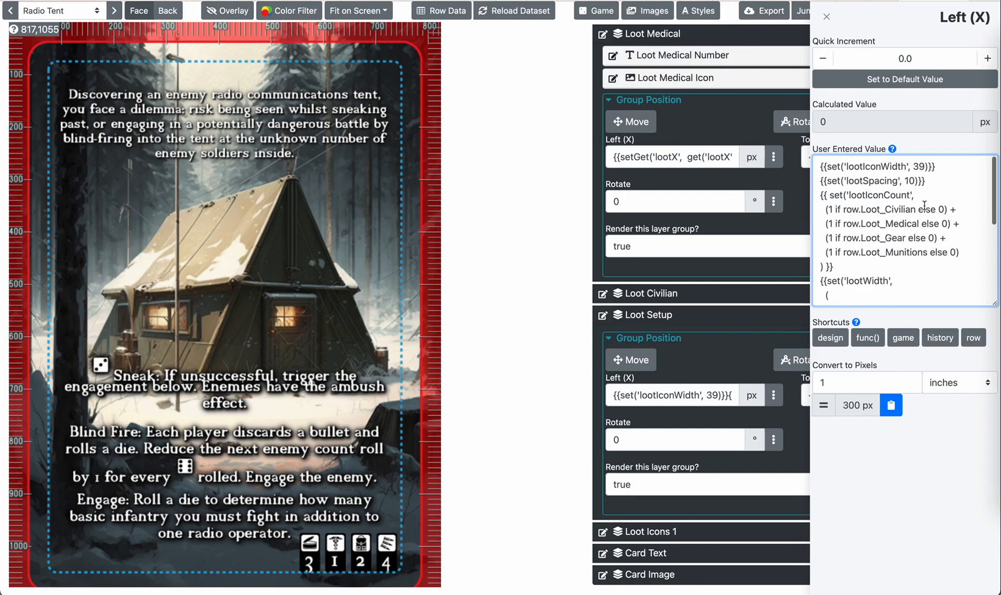
left_click(558, 277)
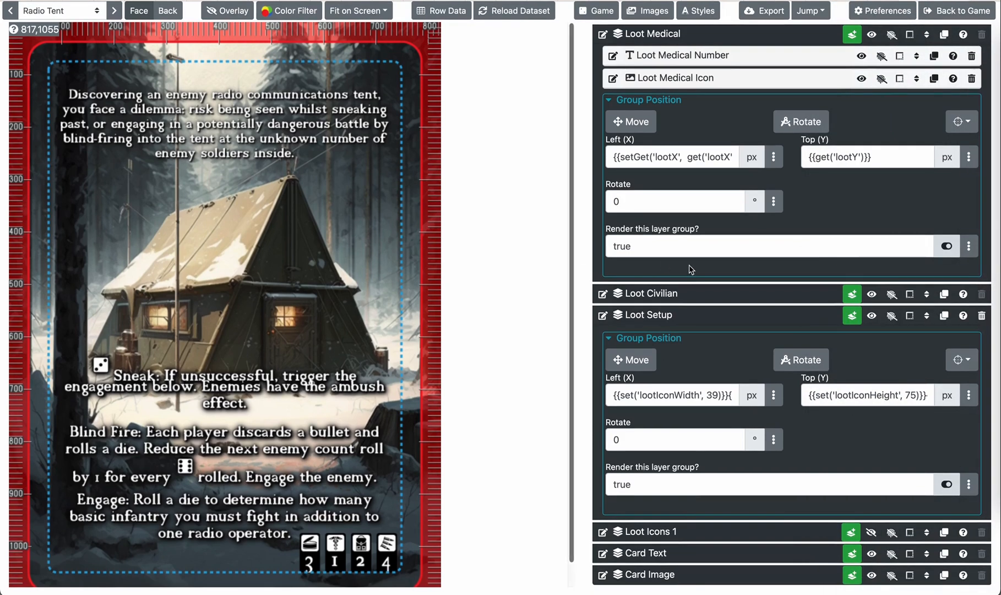
Step: Collapse the Loot Munitions group, check the Loot Gear Text layer's text and formatting, and collapse the Loot Gear group
scroll(690, 268, "up", 2)
scroll(690, 268, "up", 6)
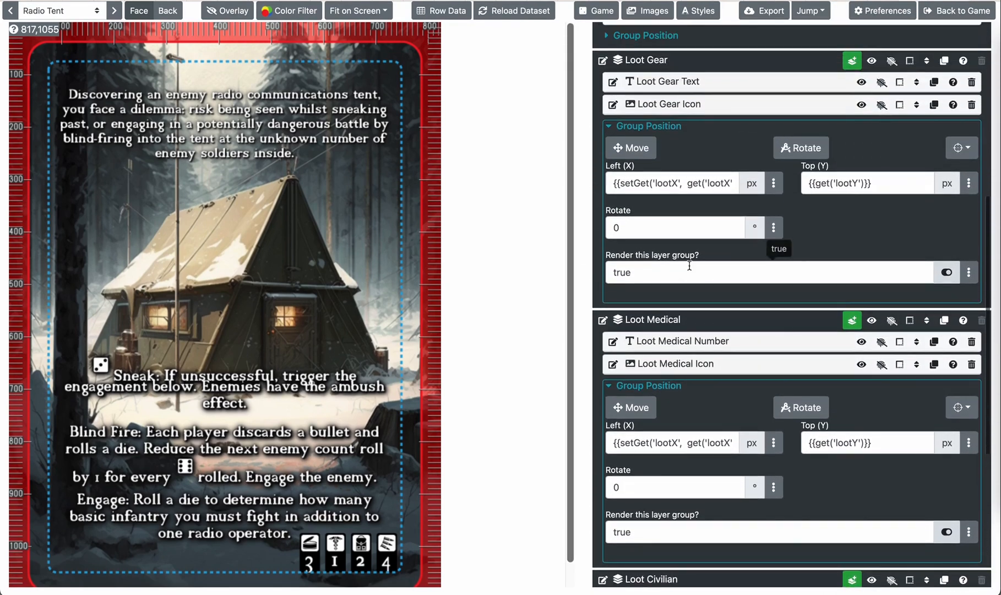
scroll(689, 266, "up", 5)
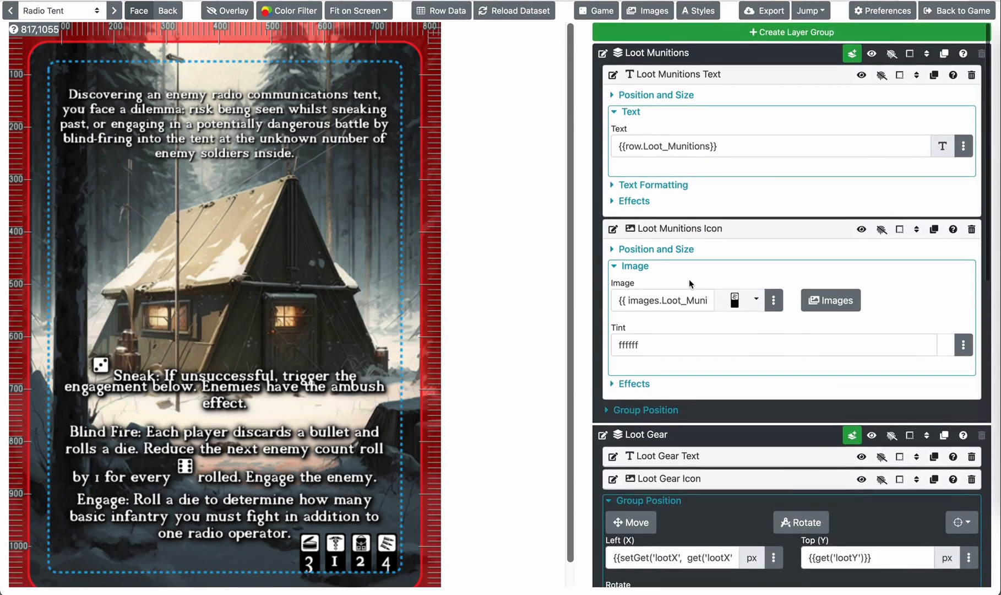
left_click(655, 52)
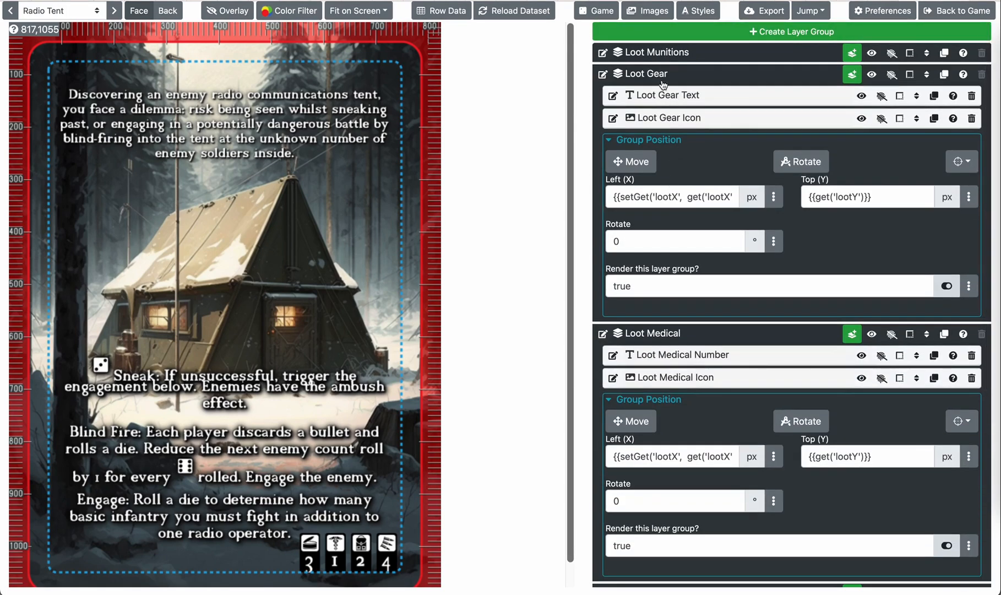
left_click(663, 98)
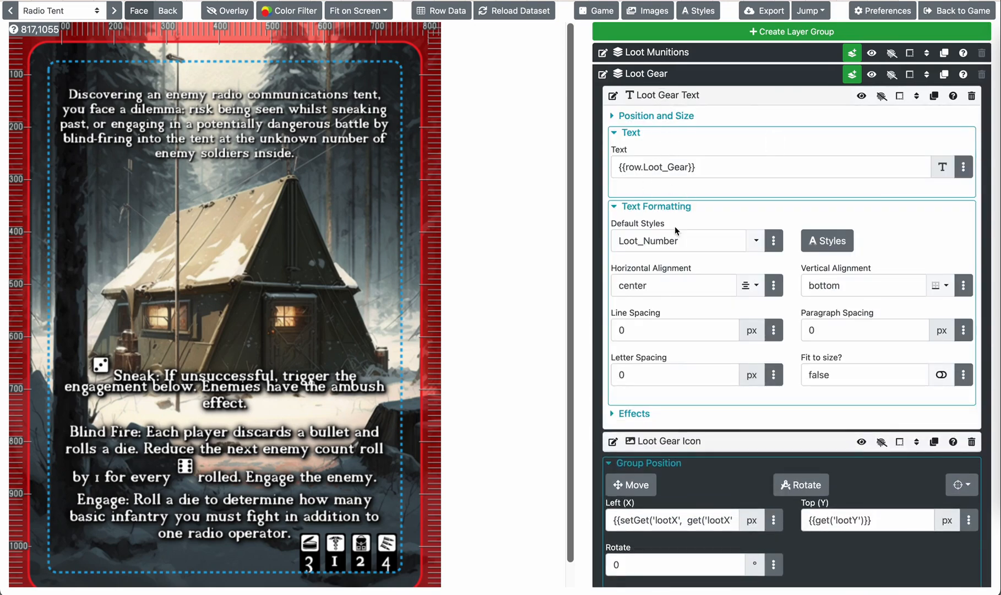
left_click(691, 75)
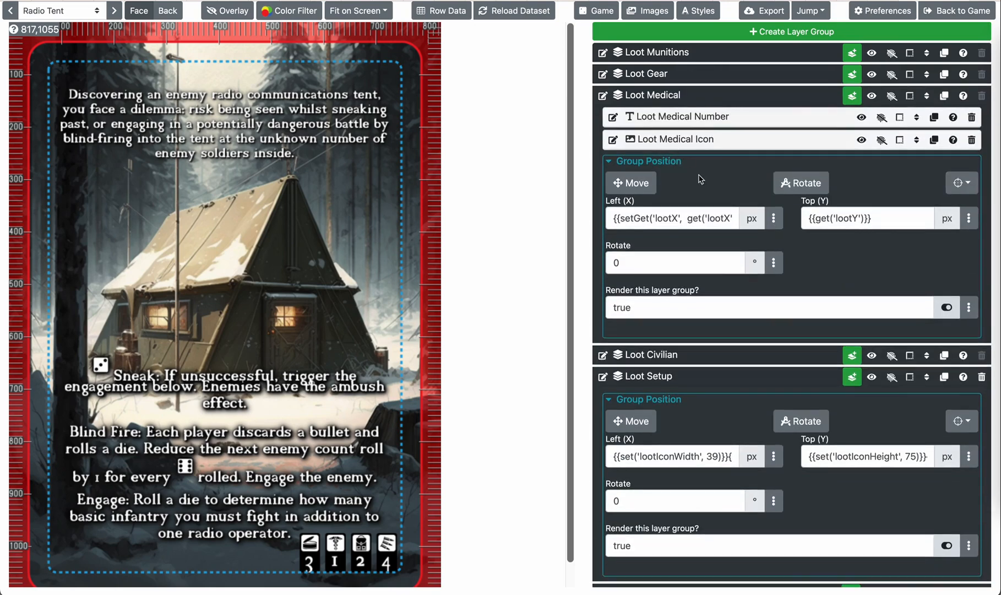
scroll(673, 253, "down", 3)
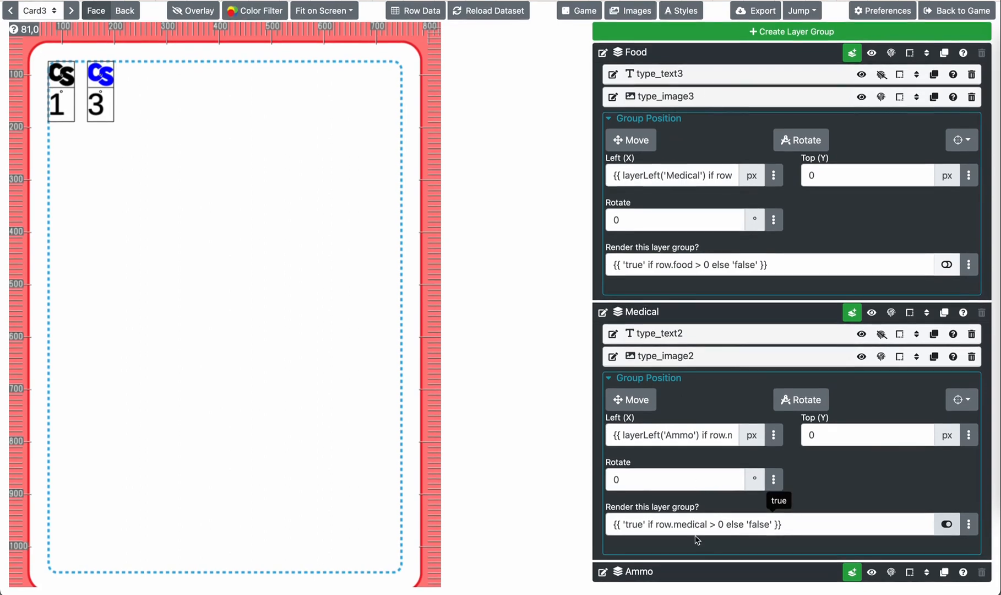
Step: Collapse the Food group, check the Medical group's type_image2 layer sections, and expand the Ammo group
left_click(671, 58)
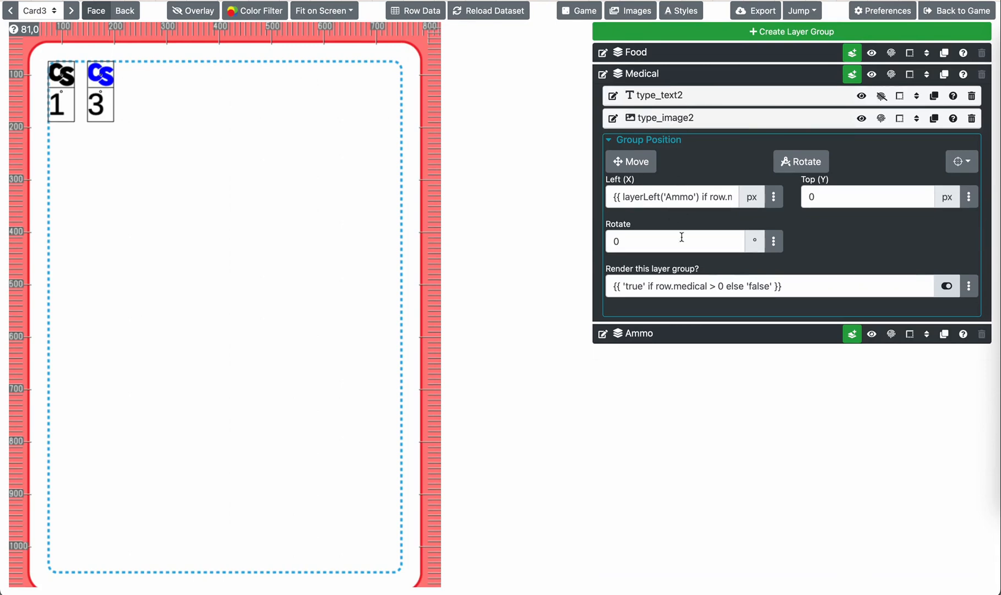
left_click(683, 118)
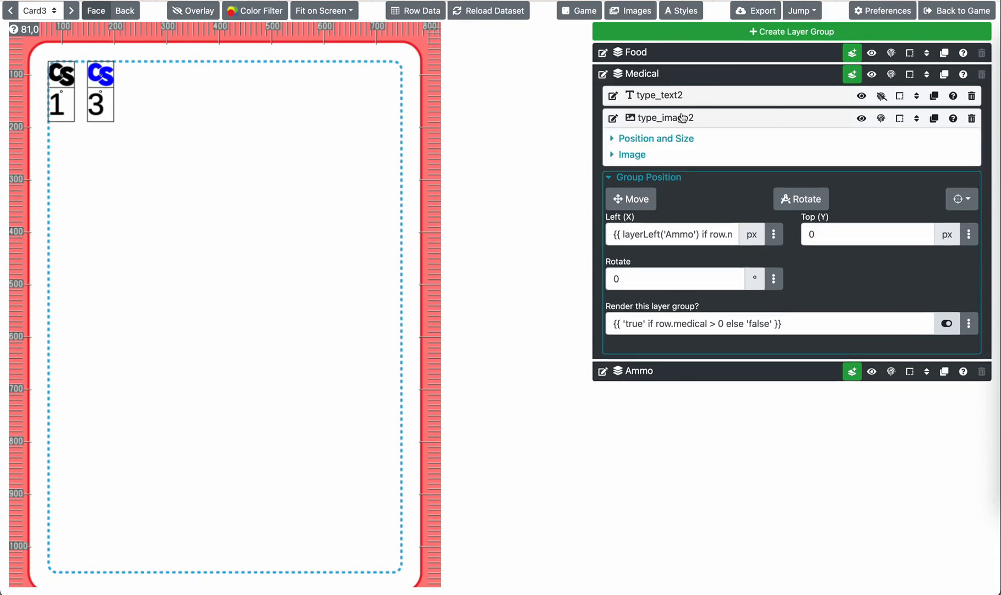
left_click(682, 119)
left_click(688, 333)
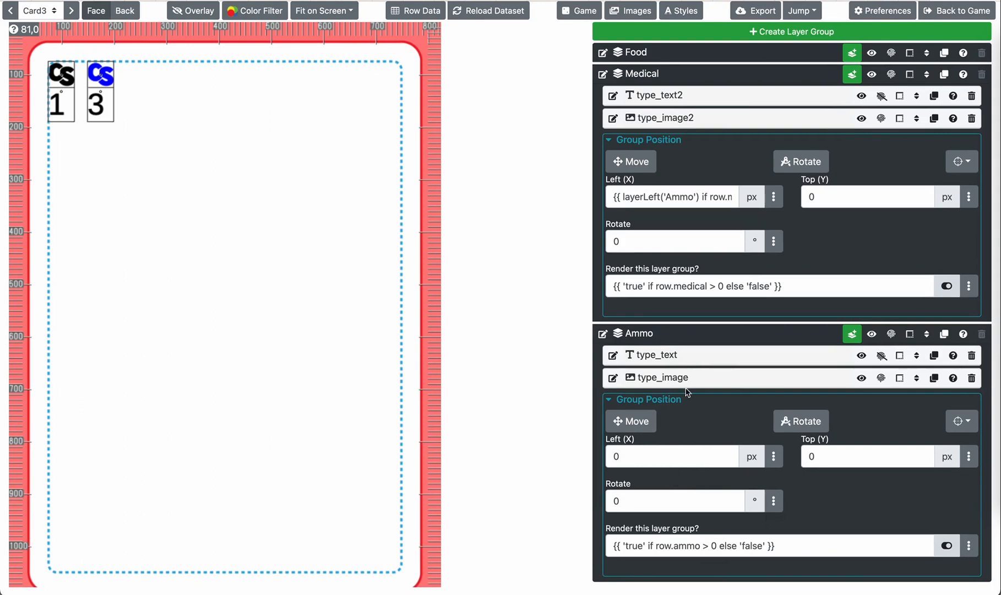
Step: Examine the position and size of the Ammo group's type_text layer, and compare the Ammo and Medical groups' render conditions
left_click(689, 358)
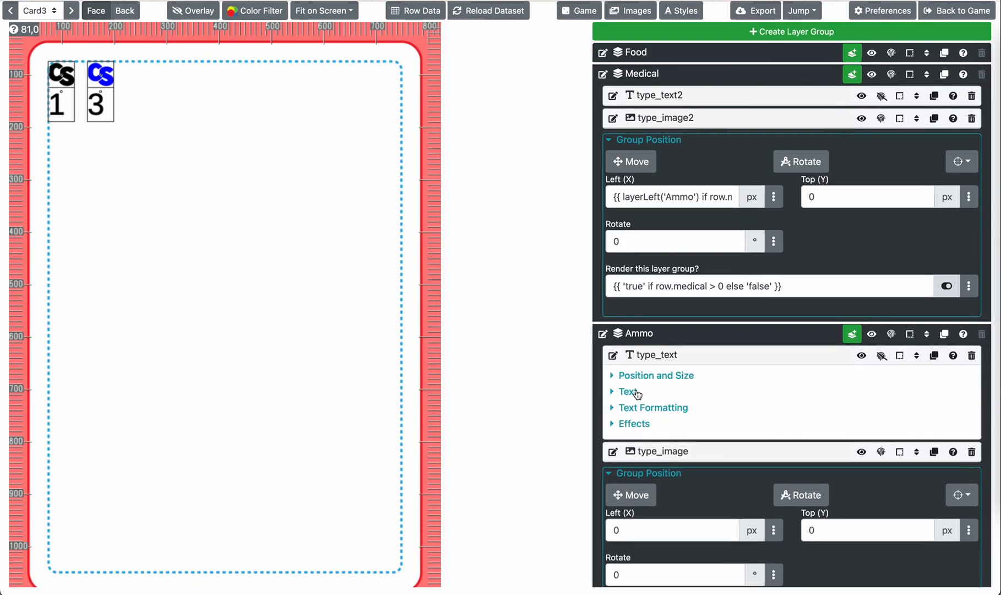
left_click(636, 393)
left_click(637, 392)
left_click(650, 376)
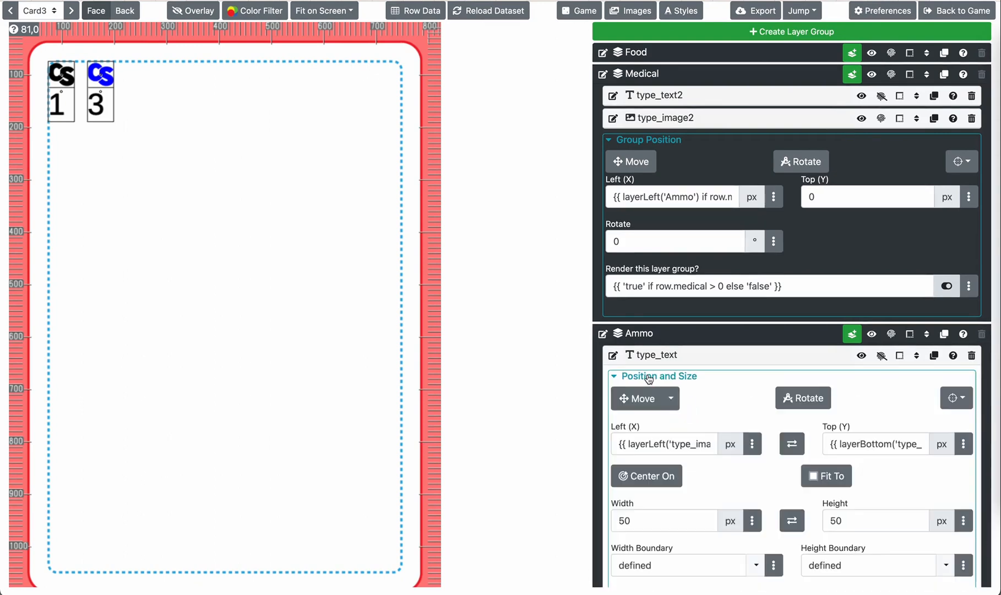
scroll(679, 463, "down", 3)
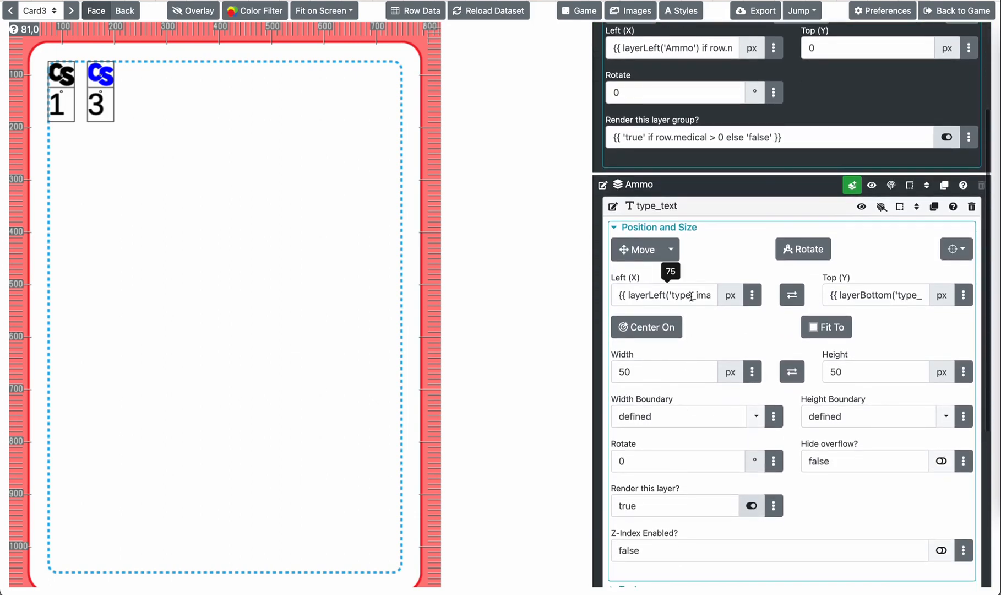
left_click(667, 229)
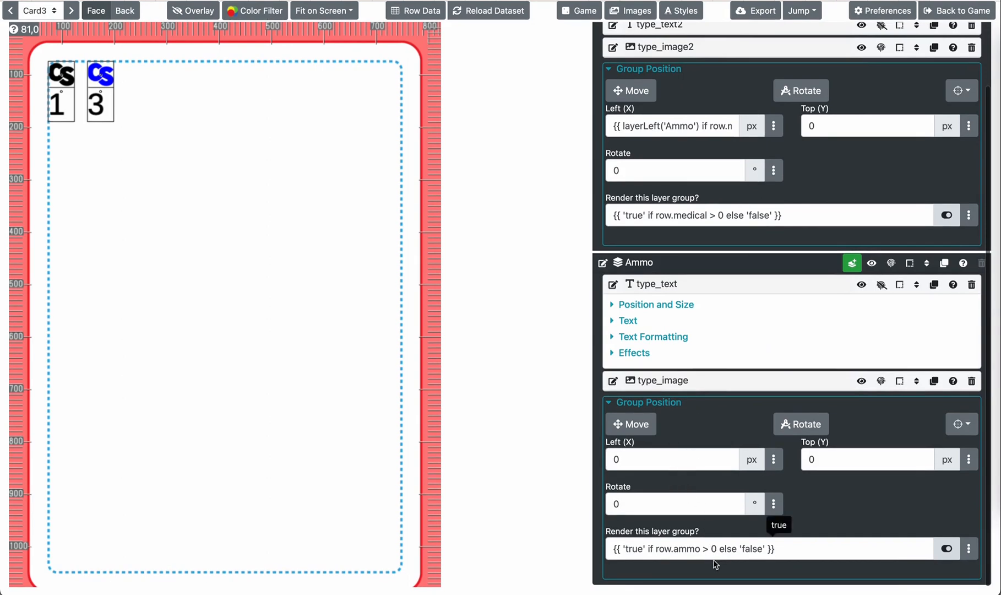
scroll(692, 360, "up", 2)
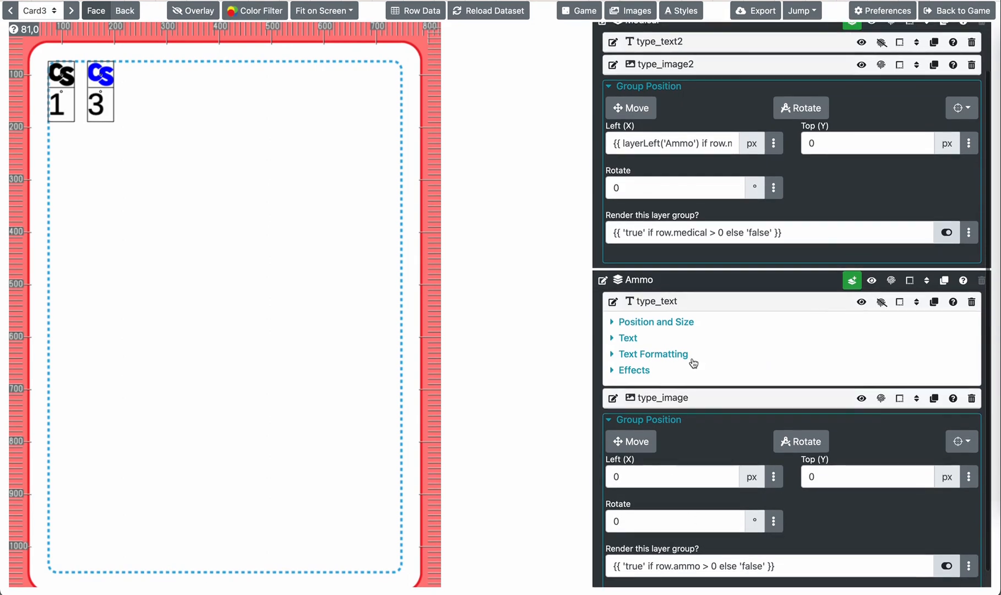
scroll(686, 271, "up", 1)
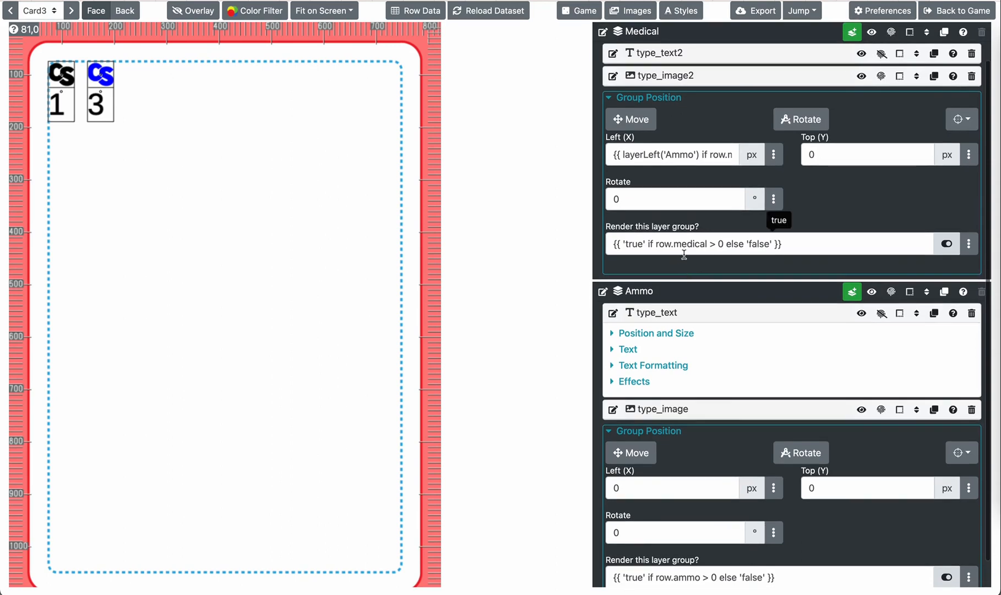
Step: Examine the layerLeft('Ammo') term in the Medical group's Left (X) expression against the Ammo group's Left (X), then close the editor
left_click(774, 154)
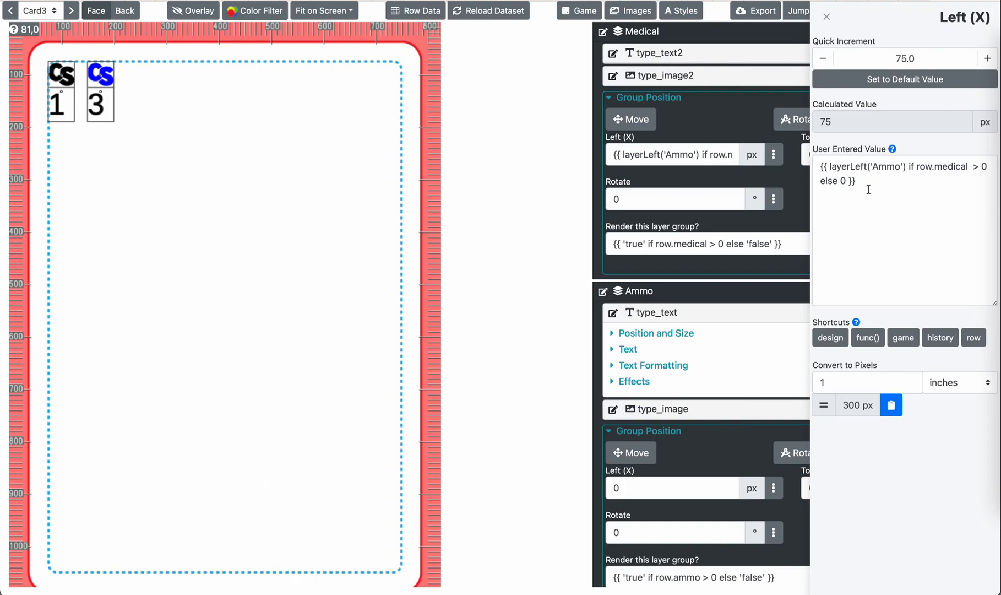
scroll(717, 432, "down", 1)
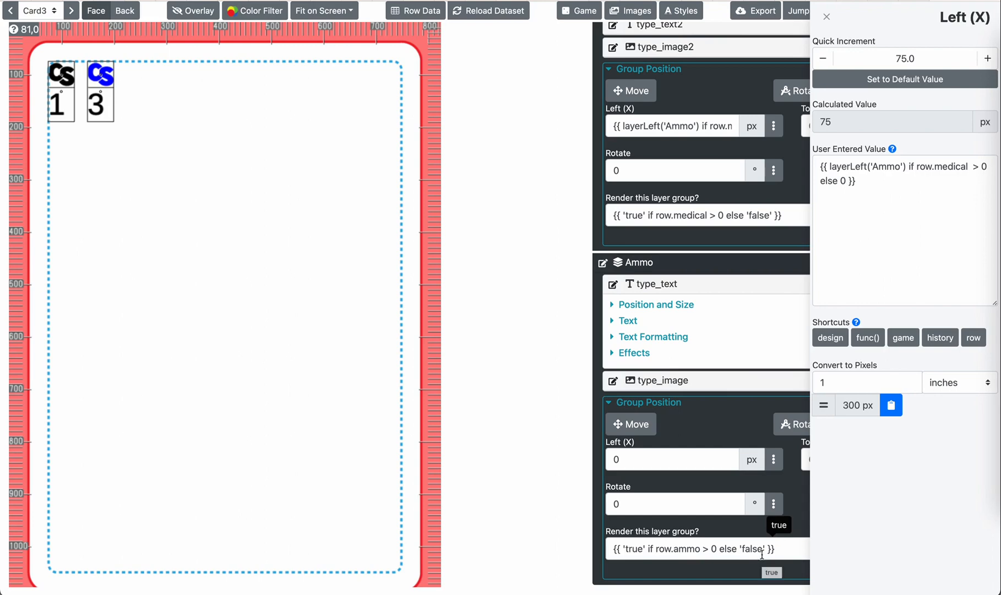
left_click(675, 460)
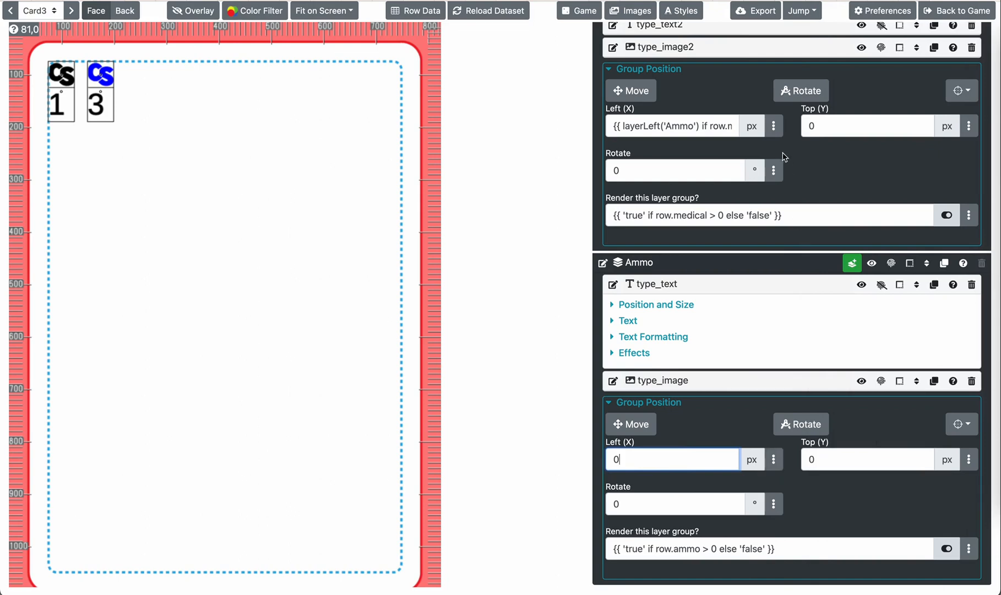
left_click(773, 125)
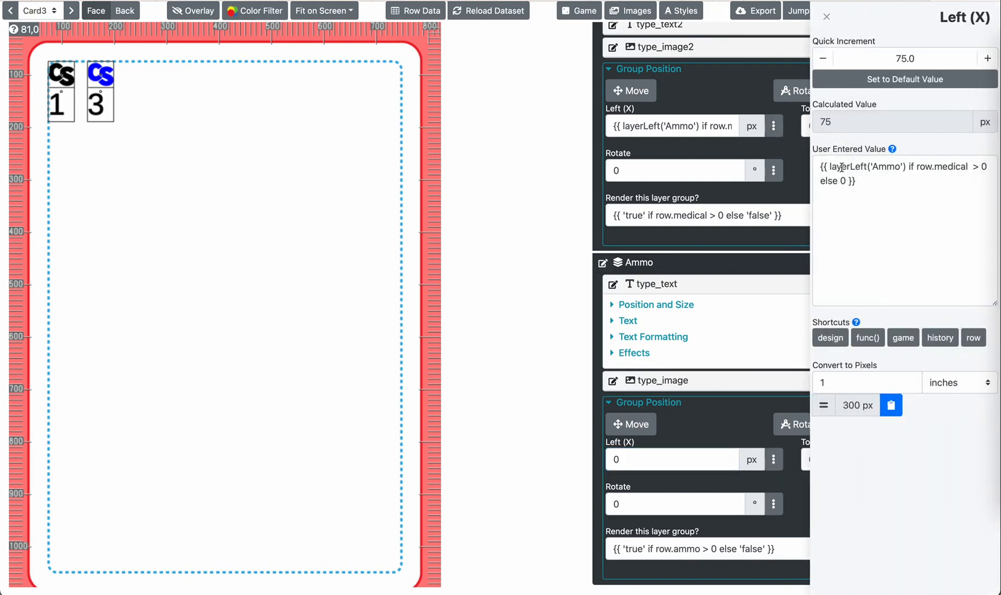
left_click_drag(842, 167, 896, 170)
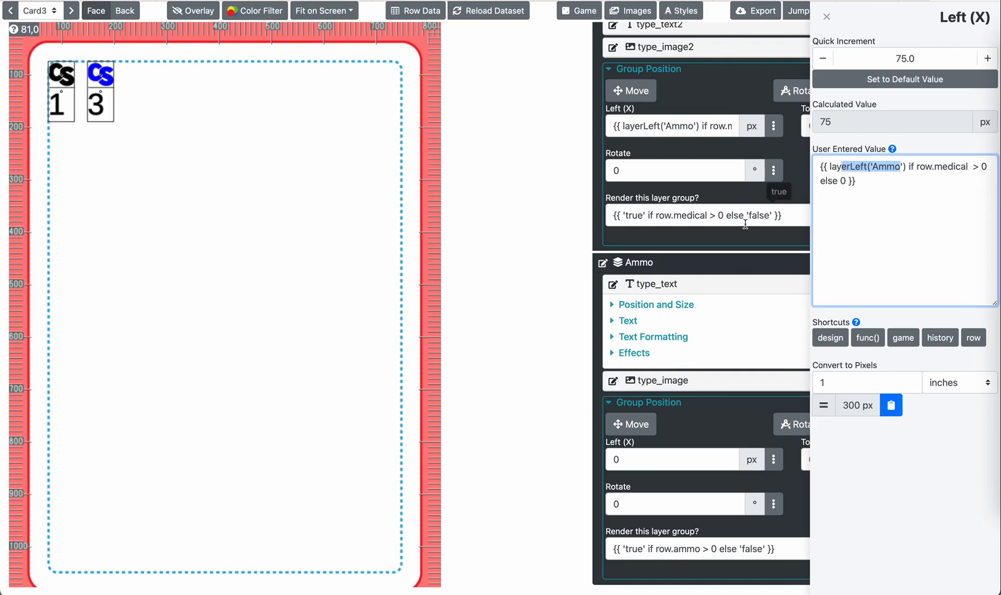
scroll(716, 231, "up", 3)
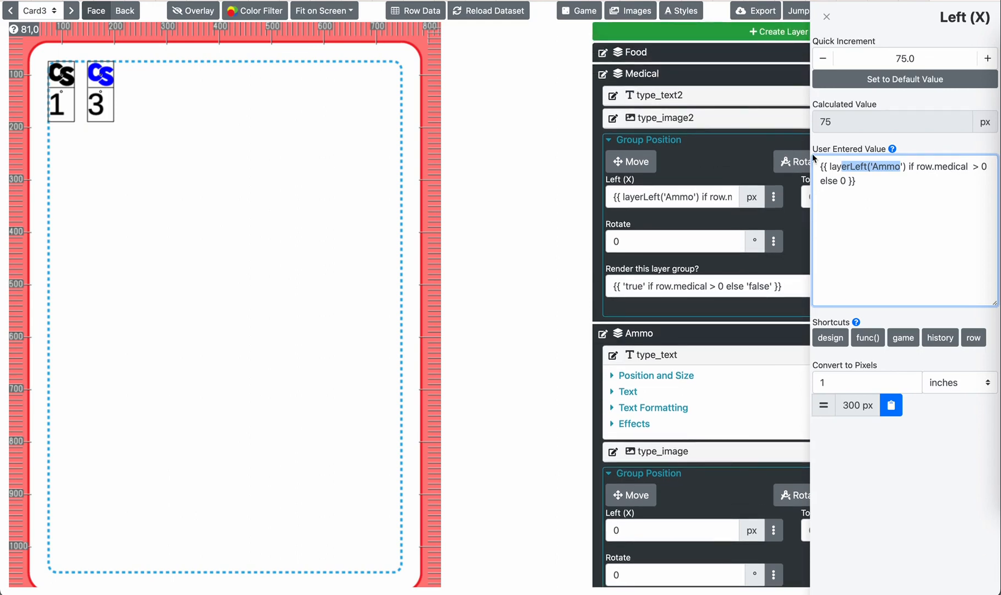
left_click(826, 16)
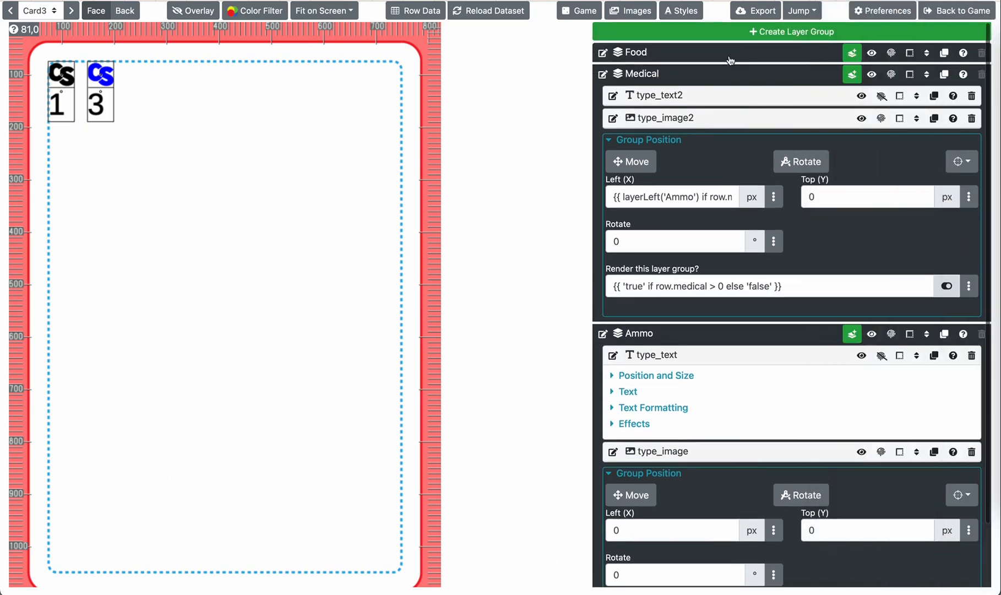
Step: Expand the Food group and open its Left (X) expression to examine the layerLeft('Medical') reference
left_click(730, 59)
left_click(773, 175)
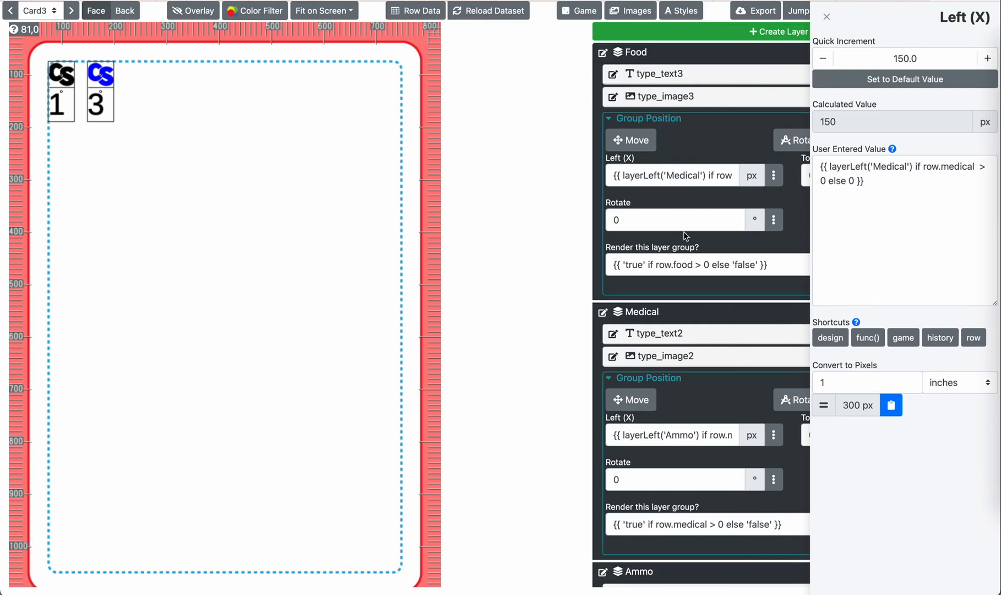
Step: Expand the Food group's type_text3 layer and check its Text and Text Formatting settings
left_click(715, 78)
left_click(628, 112)
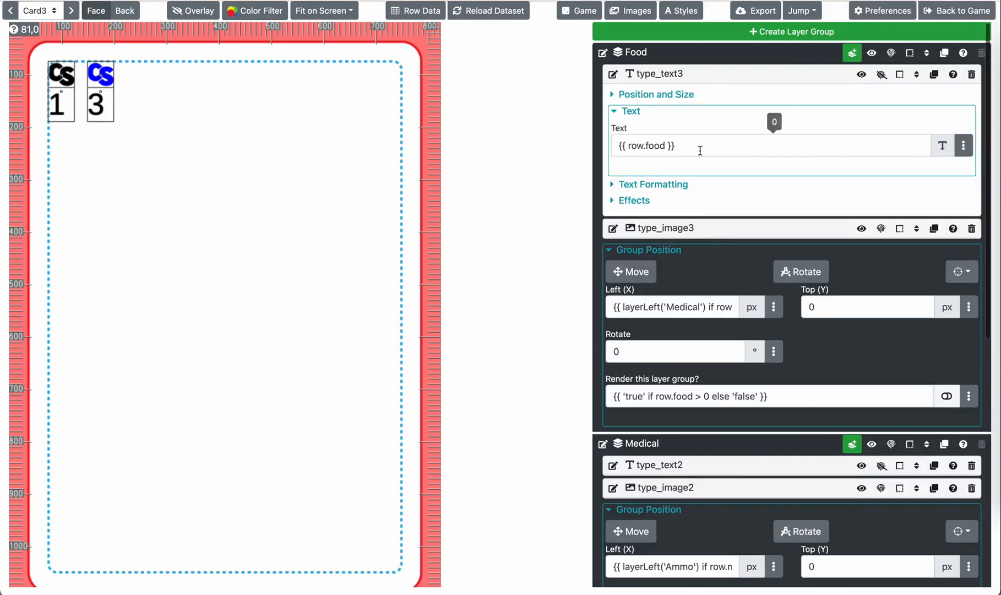
left_click(629, 112)
left_click(660, 128)
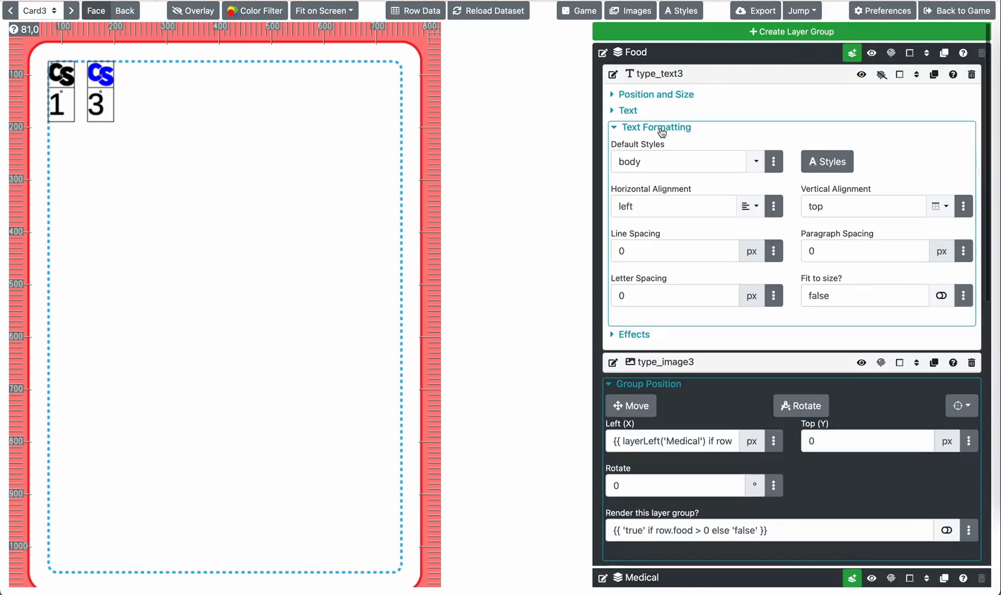
left_click(661, 130)
Step: Open the Left (X) expression in type_text3's position and size settings to examine the layerLeft('type_image3') reference
left_click(661, 98)
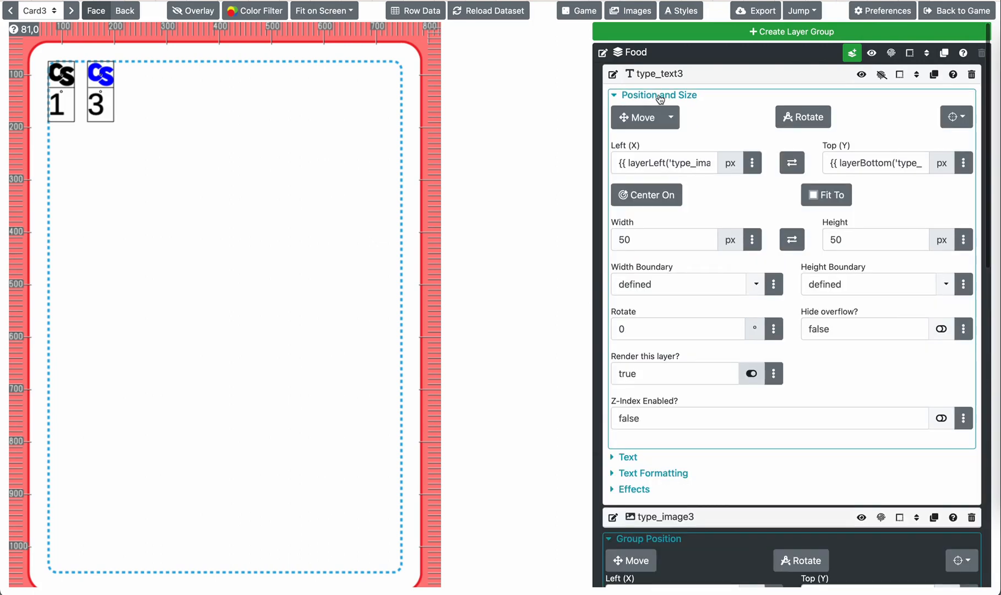
left_click(752, 163)
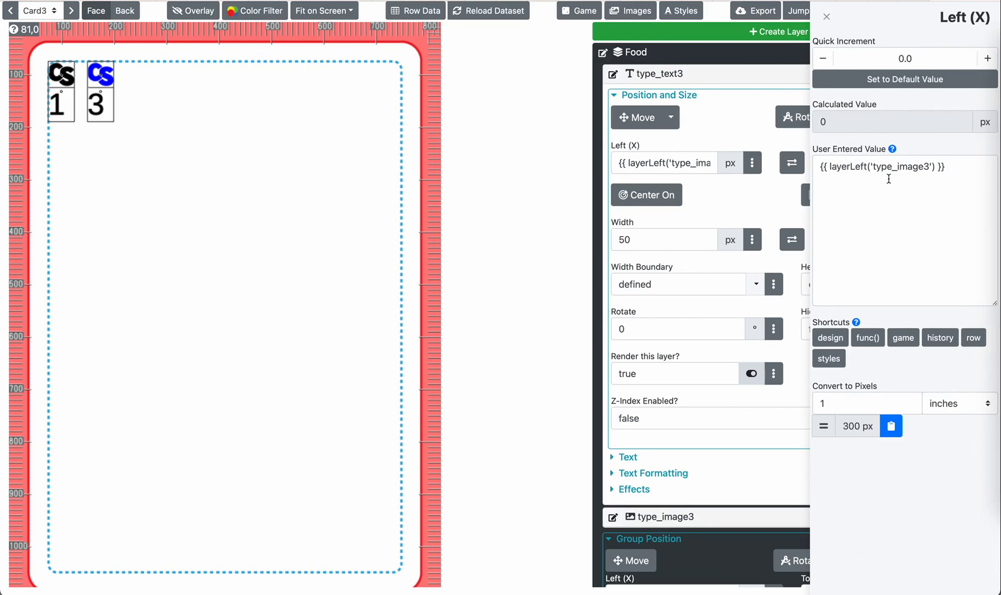
scroll(677, 223, "down", 7)
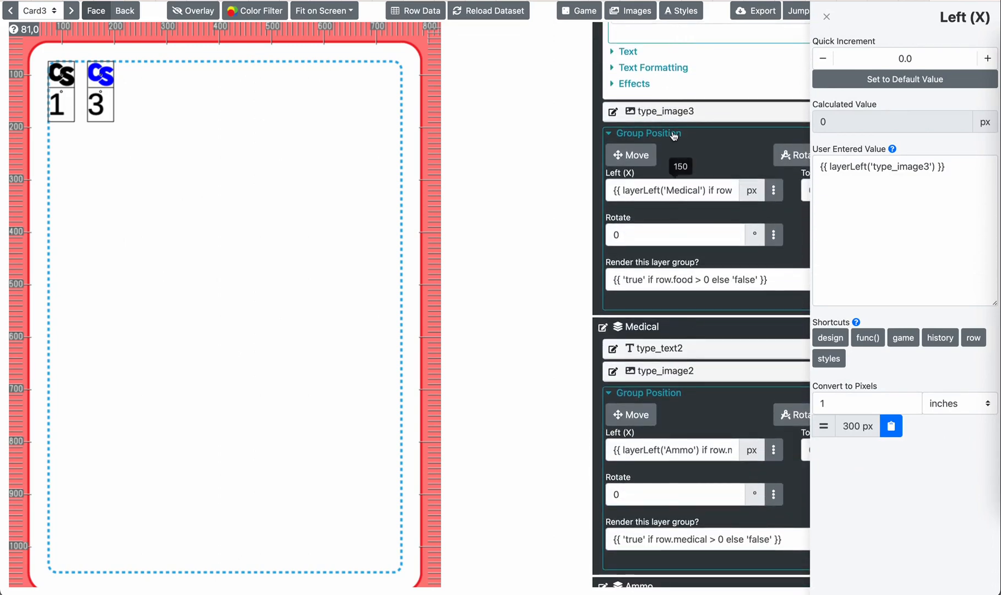
Step: Examine the position and size settings of the Food group's type_image3 layer, and collapse both of the group's layers
left_click(675, 113)
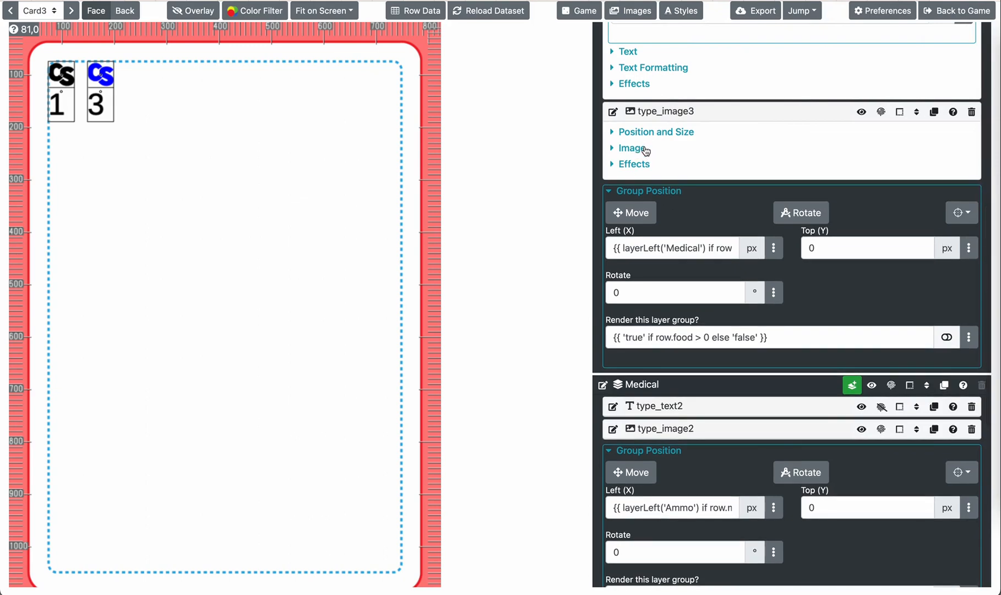
scroll(655, 153, "up", 2)
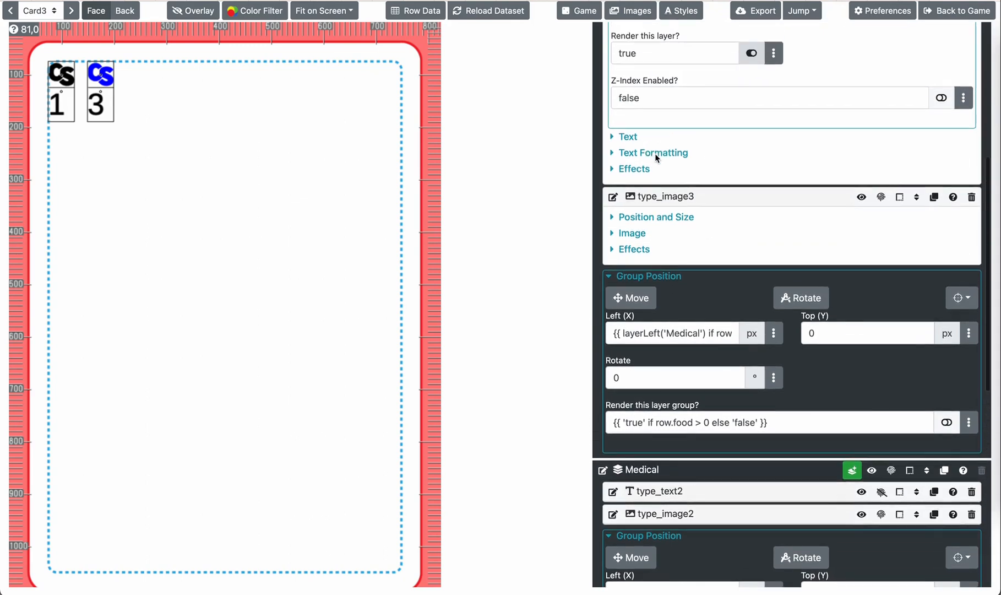
left_click(651, 220)
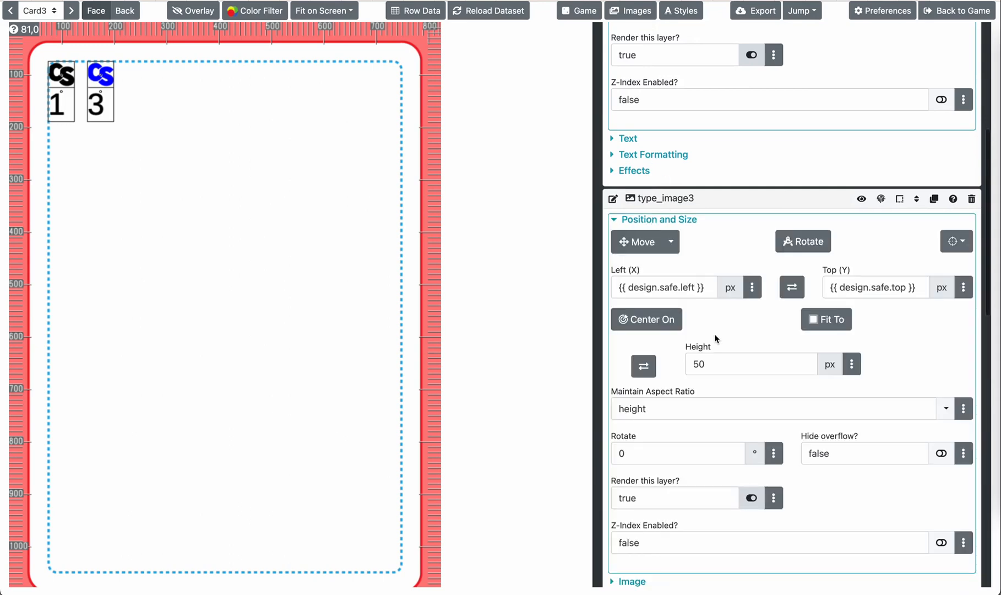
scroll(715, 339, "up", 6)
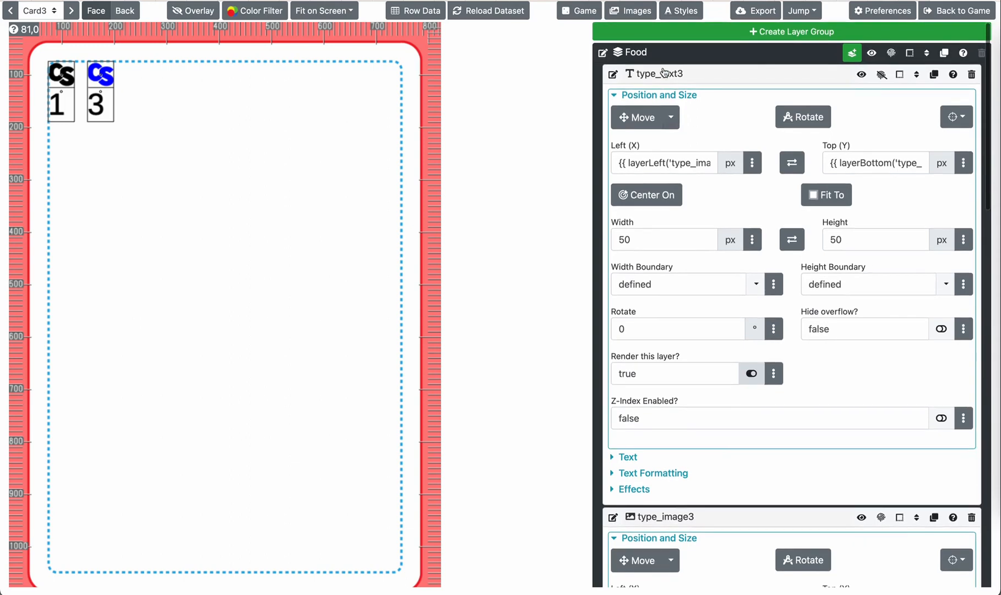
left_click(664, 75)
left_click(665, 99)
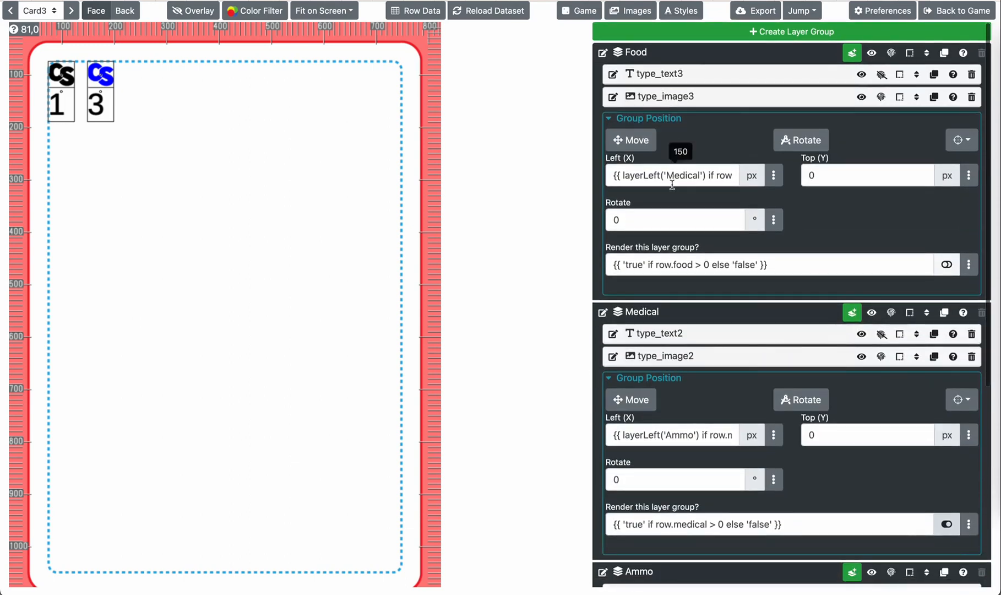
Step: Compare the group positions and render conditions of the Food, Medical and Ammo groups
scroll(675, 252, "down", 5)
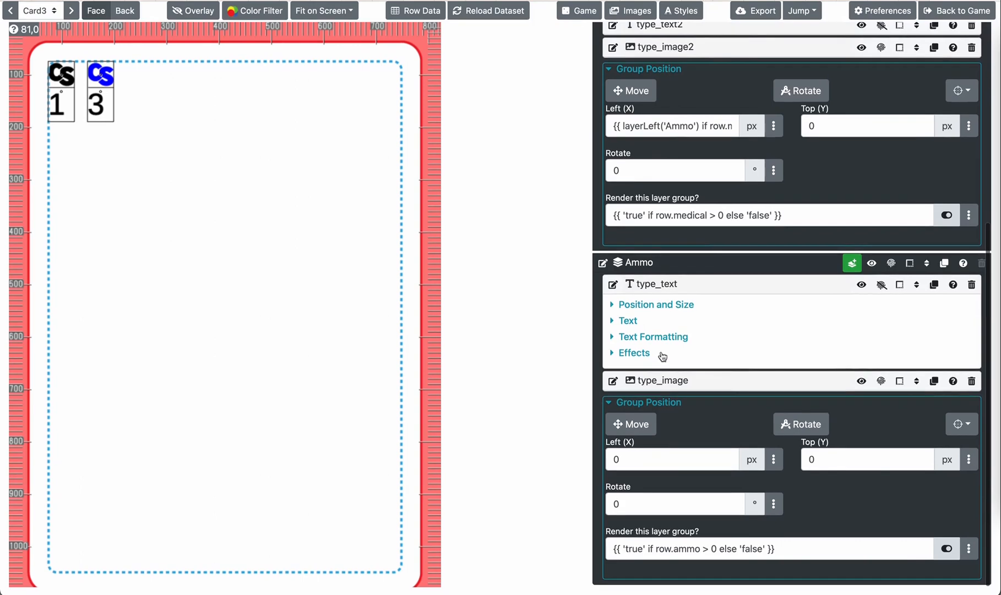
scroll(663, 378, "up", 3)
scroll(662, 378, "up", 2)
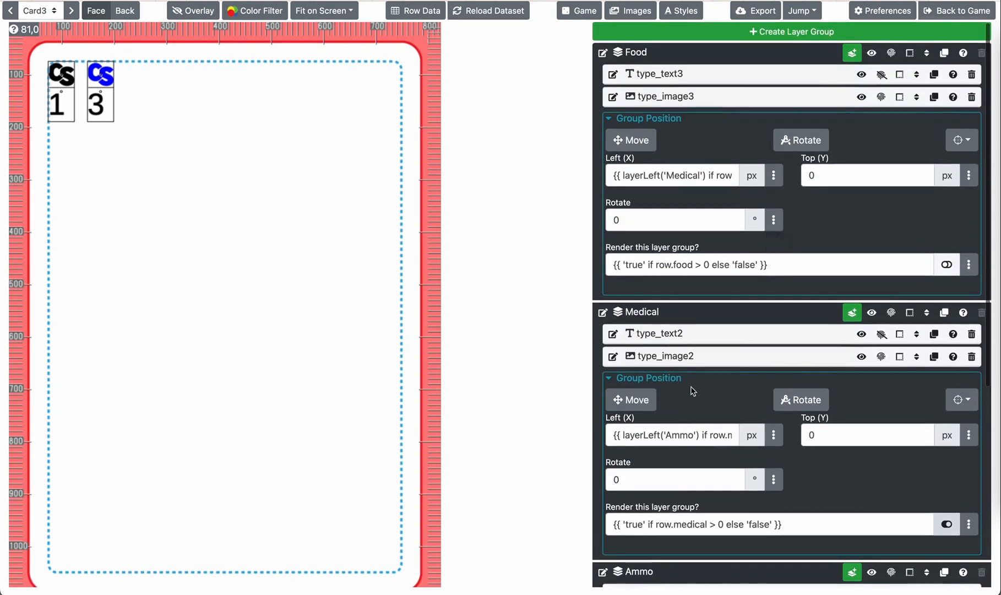
scroll(677, 453, "down", 1)
scroll(677, 454, "up", 2)
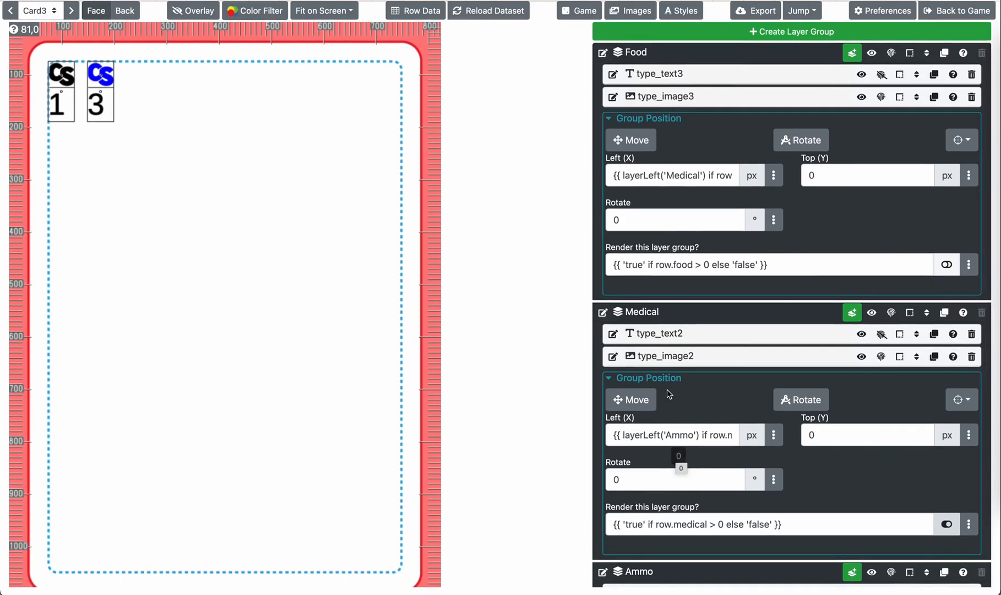
scroll(669, 394, "down", 3)
scroll(668, 393, "down", 3)
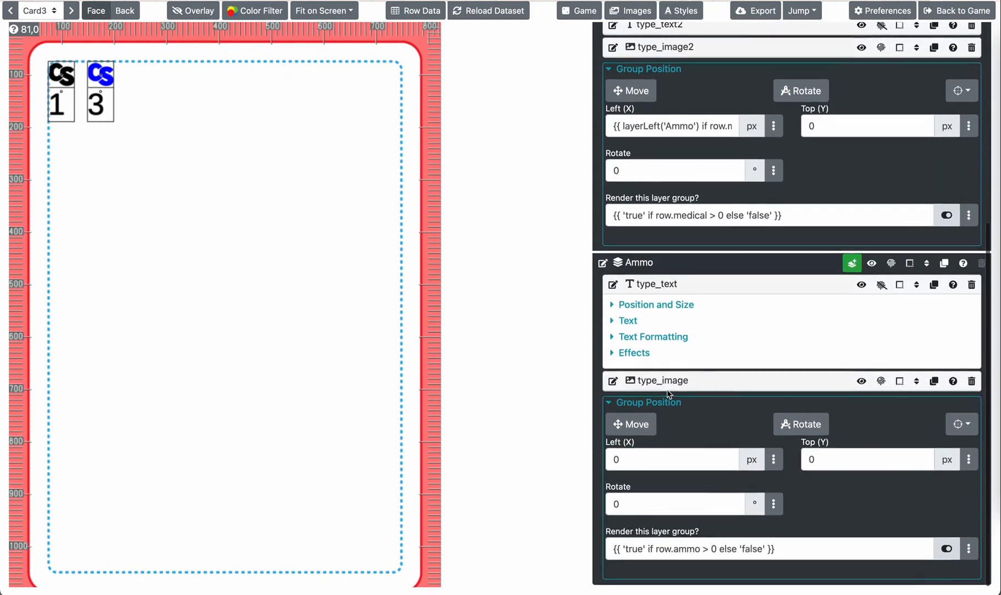
scroll(667, 393, "up", 6)
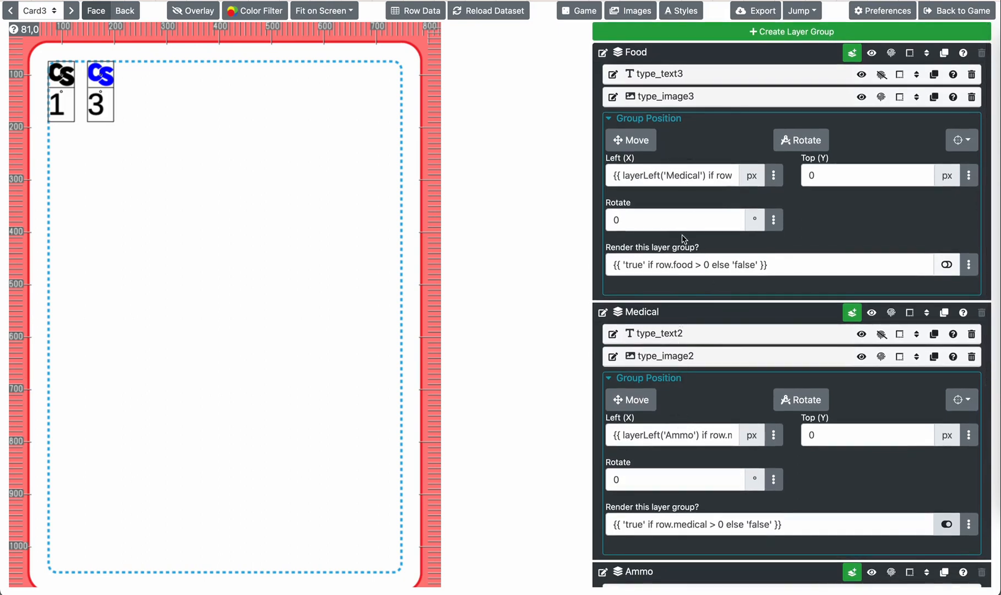
Step: Review the row.medical condition in the Food group's Left (X) expression and close the editor
left_click(774, 177)
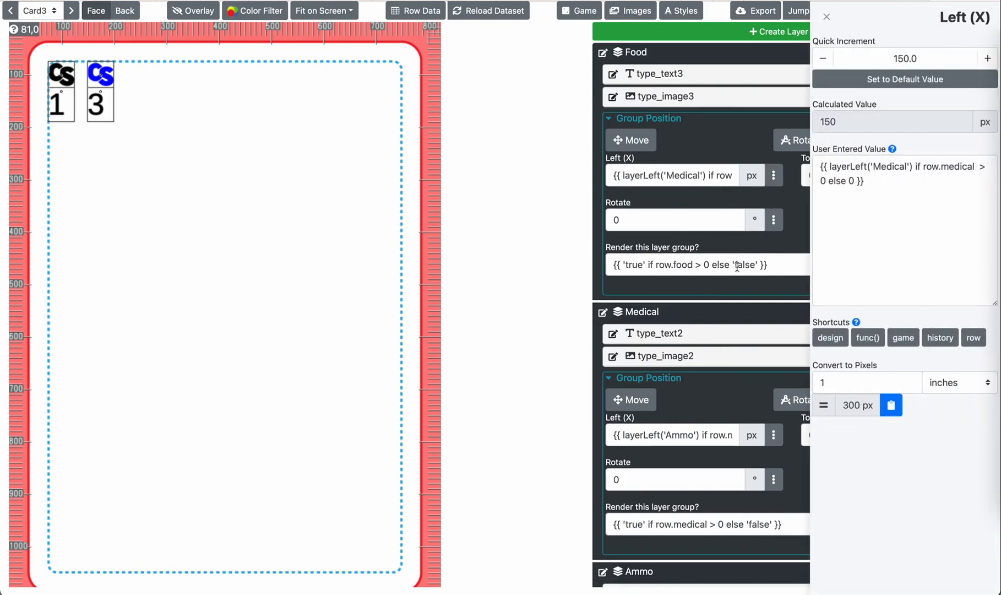
scroll(566, 411, "down", 1)
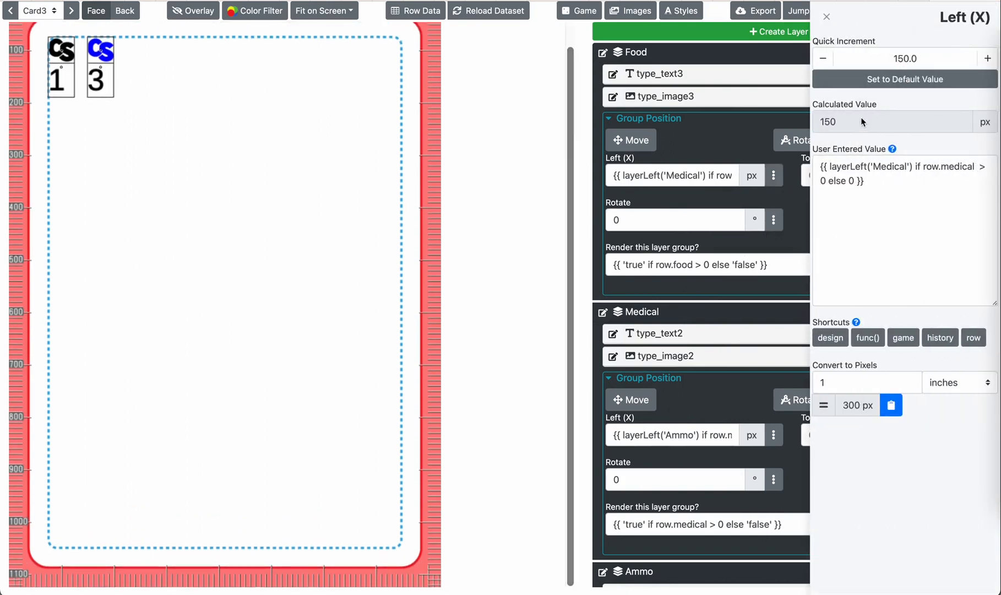
left_click(826, 16)
Step: Compare the Ammo group's Left (X) value with the layerLeft('Ammo') expression in the Medical group's Left (X)
scroll(699, 442, "down", 5)
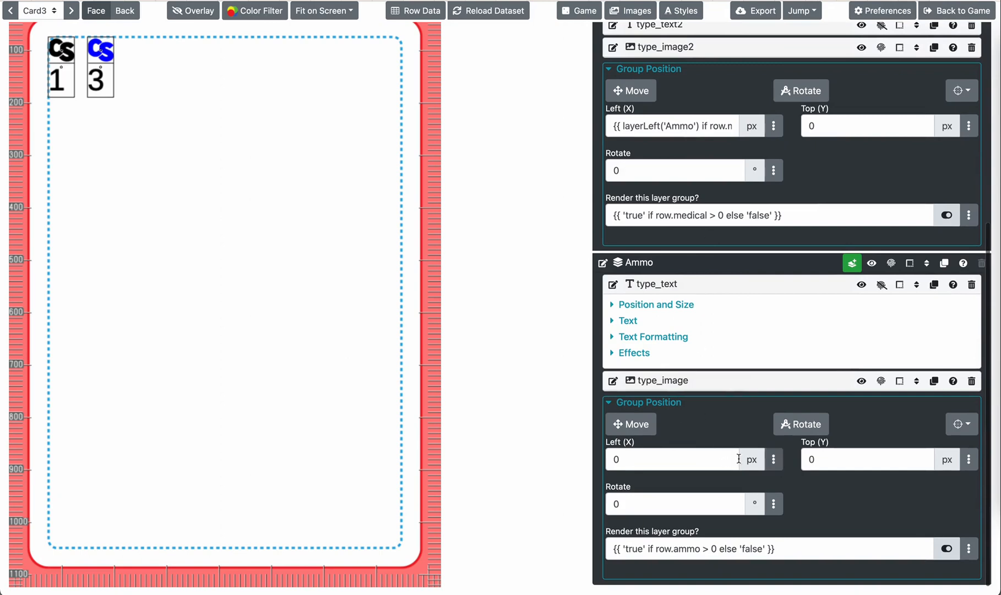
double_click(620, 459)
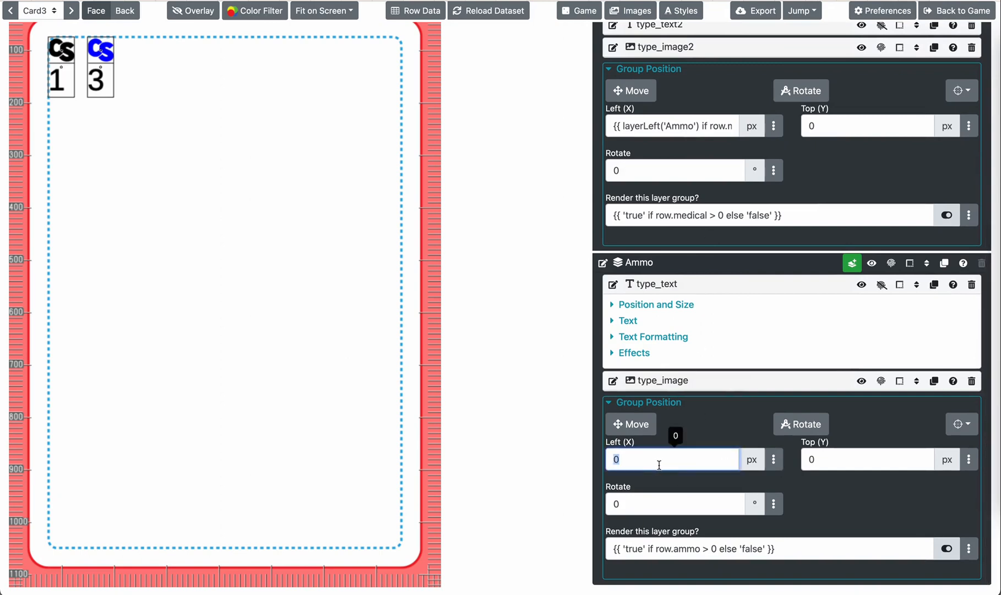
left_click(773, 125)
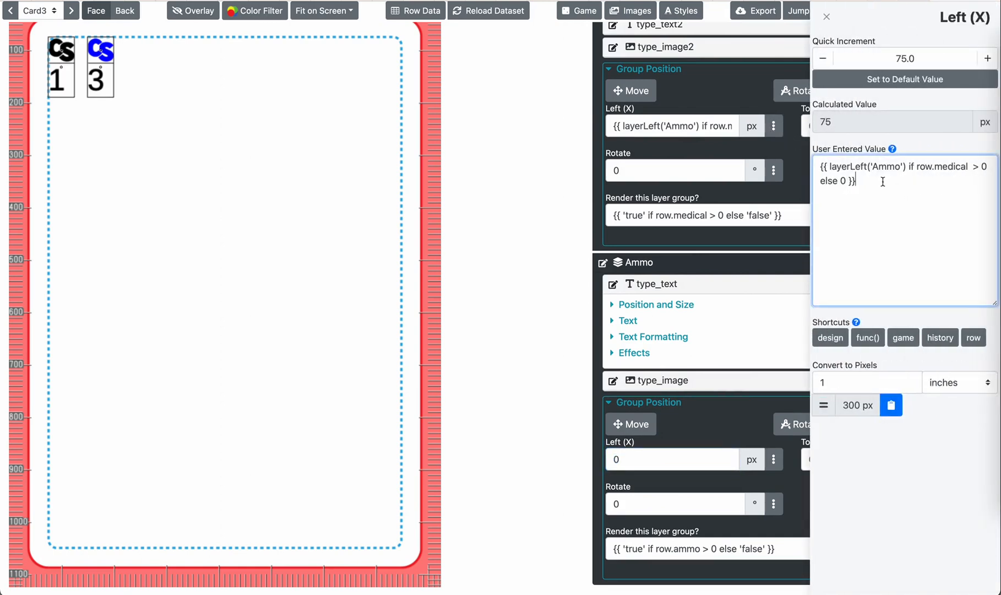
left_click_drag(903, 194, 808, 166)
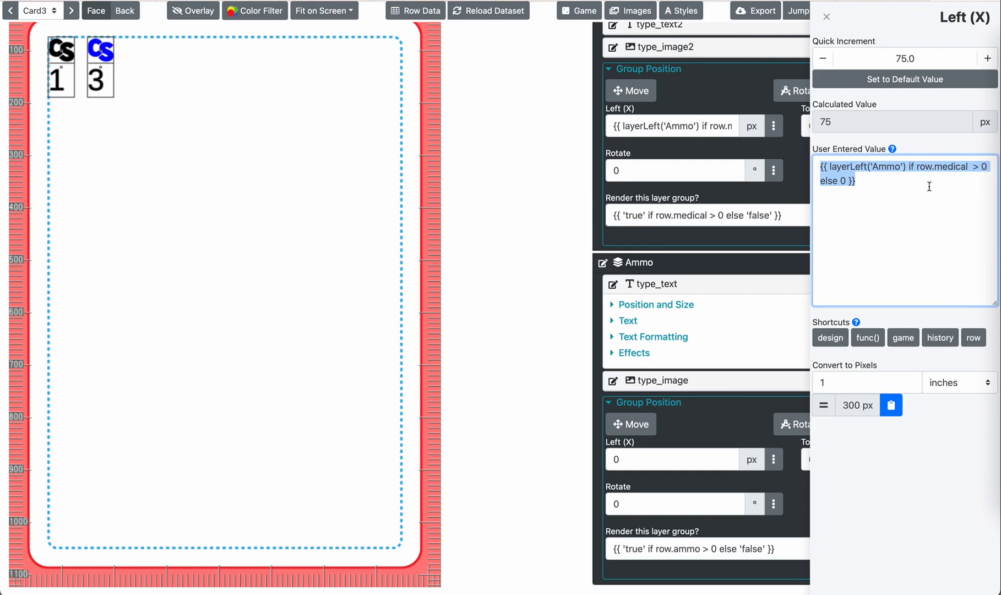
left_click(573, 206)
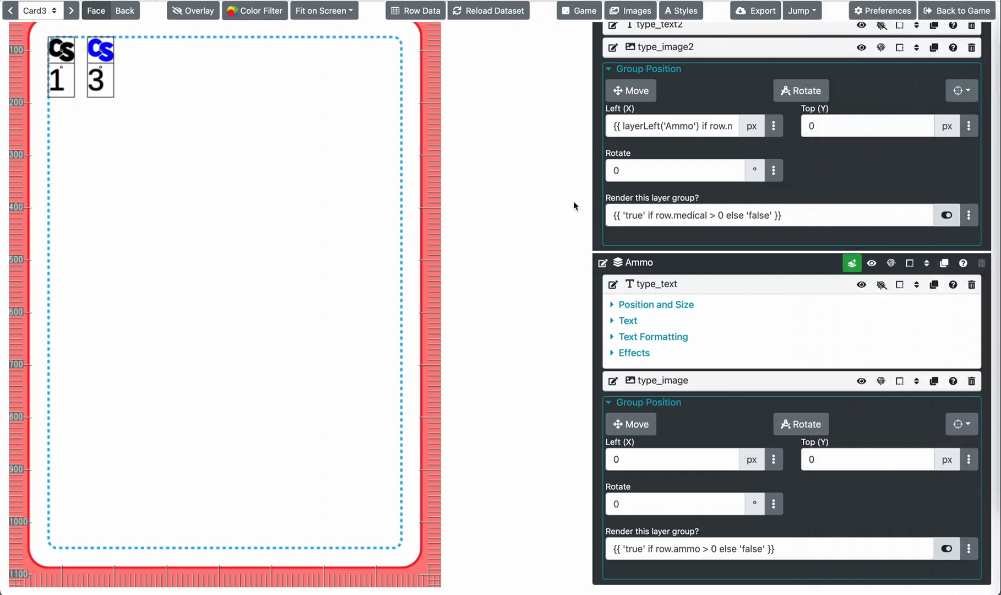
Step: Open the Food group's Left (X) expression and examine it against the Medical and Ammo groups' positions
scroll(677, 186, "up", 5)
scroll(690, 162, "up", 3)
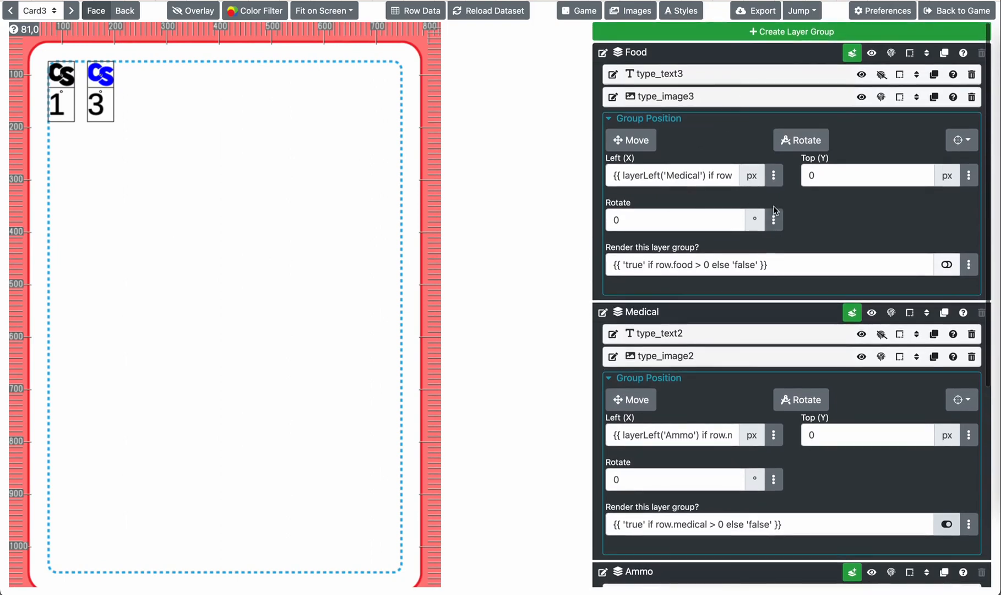
left_click(773, 175)
scroll(732, 367, "down", 3)
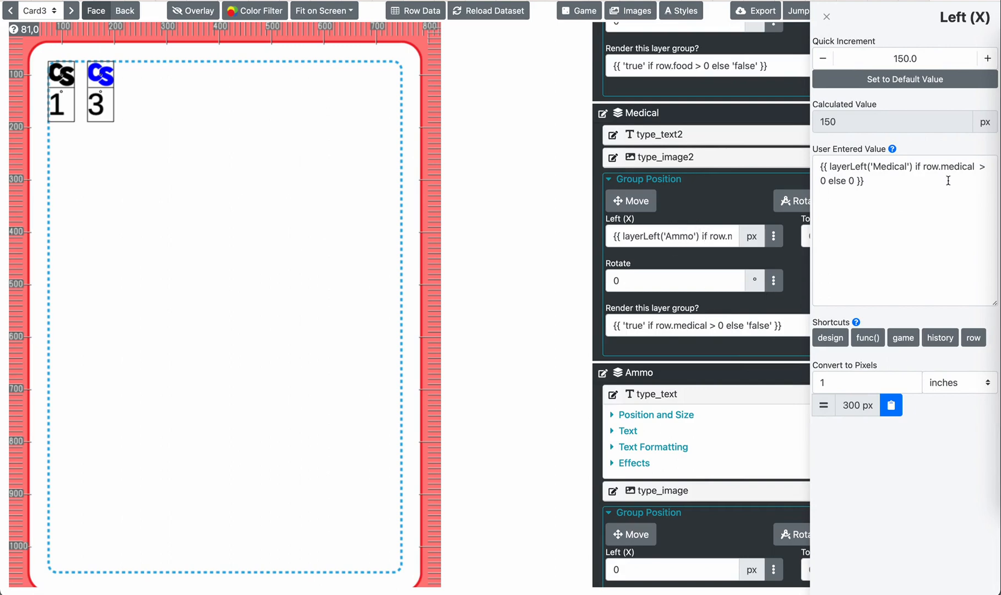
scroll(779, 221, "up", 4)
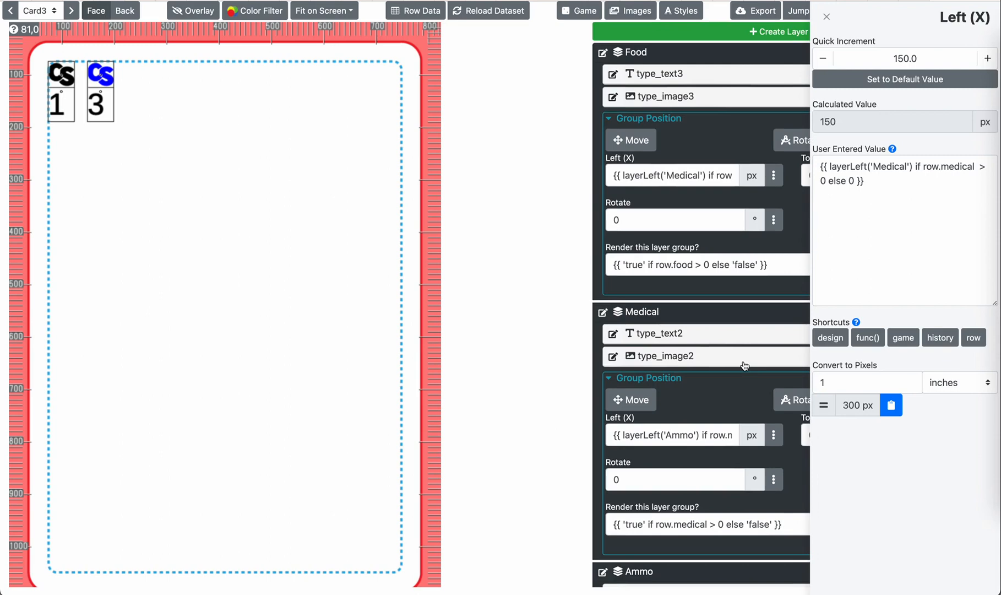
triple_click(881, 191)
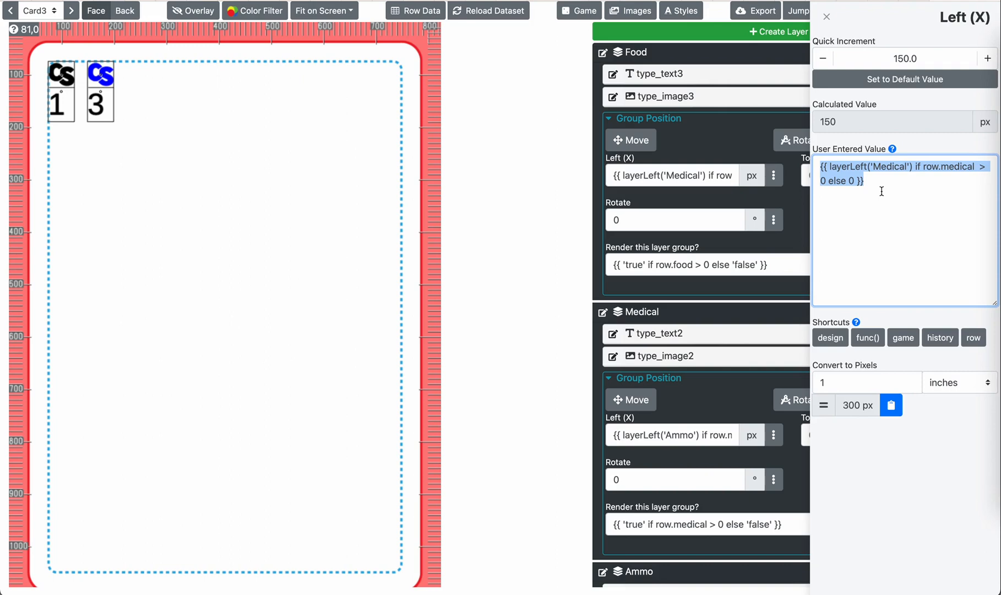
Step: Collapse the Medical group and reexamine the Food group's layerLeft('Medical') expression against the Ammo group's Left (X)
left_click(628, 312)
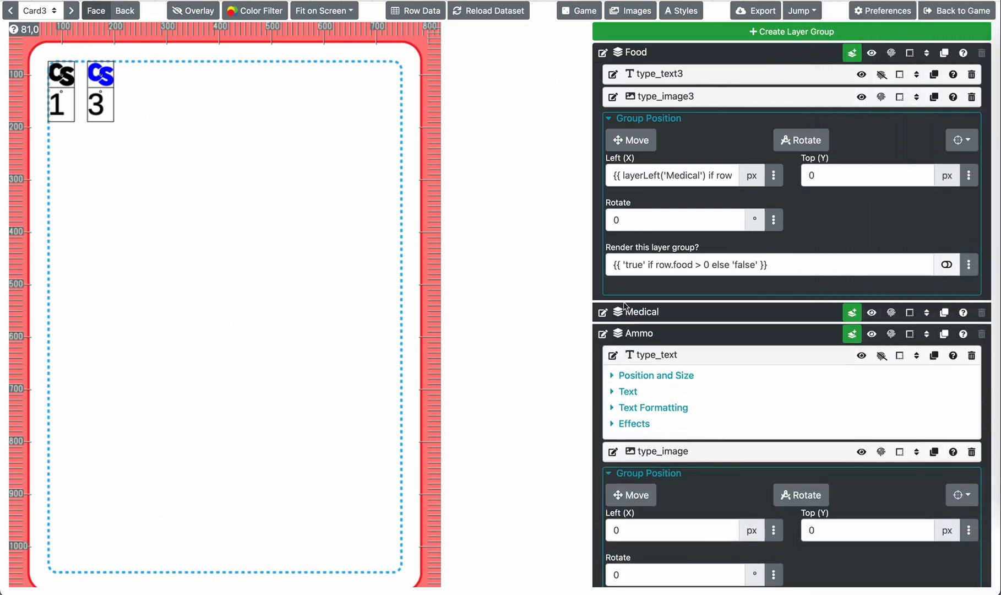
left_click(773, 175)
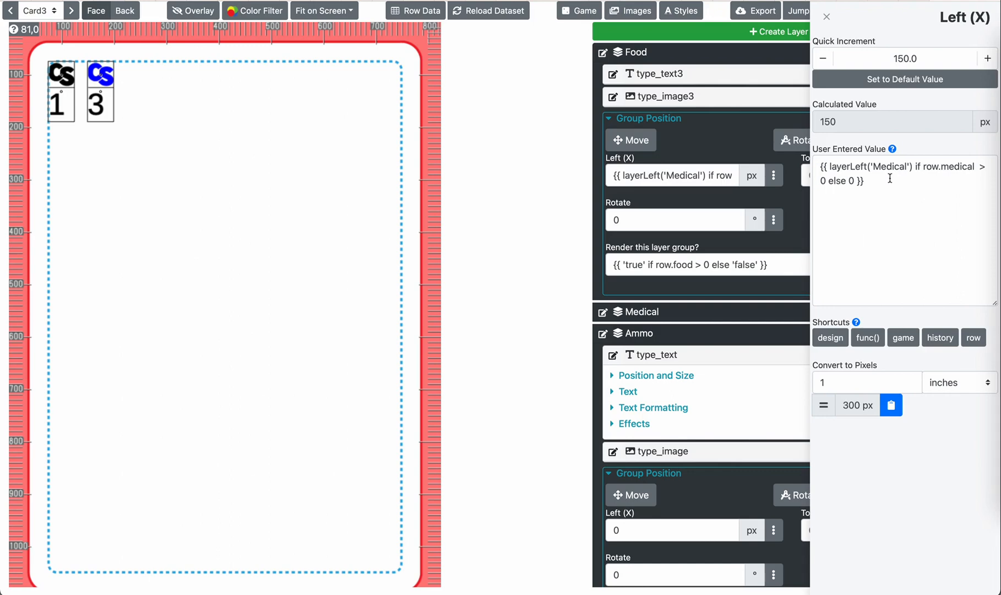
left_click(906, 168)
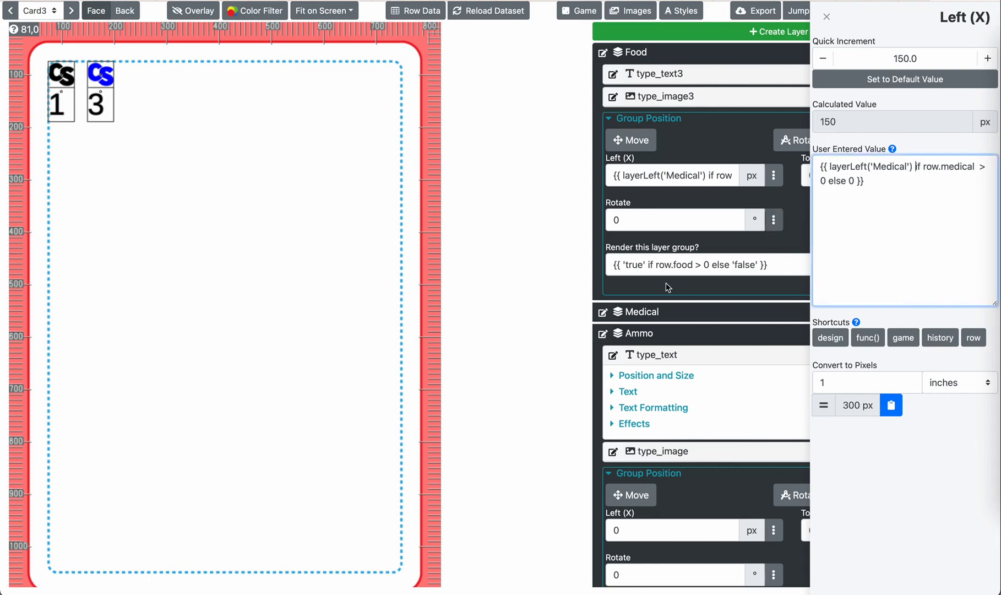
left_click(572, 388)
scroll(752, 472, "down", 2)
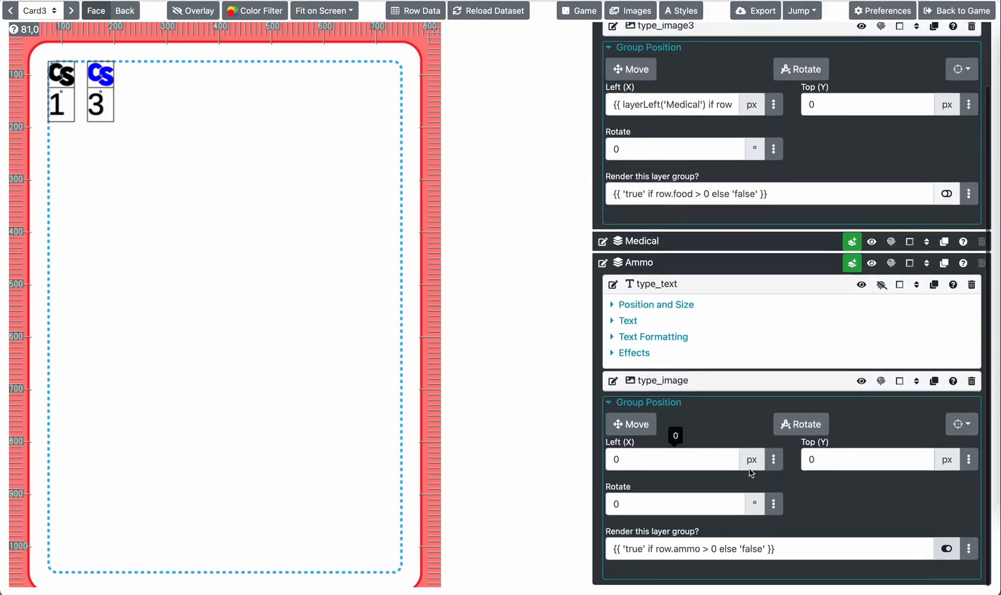
scroll(705, 365, "up", 2)
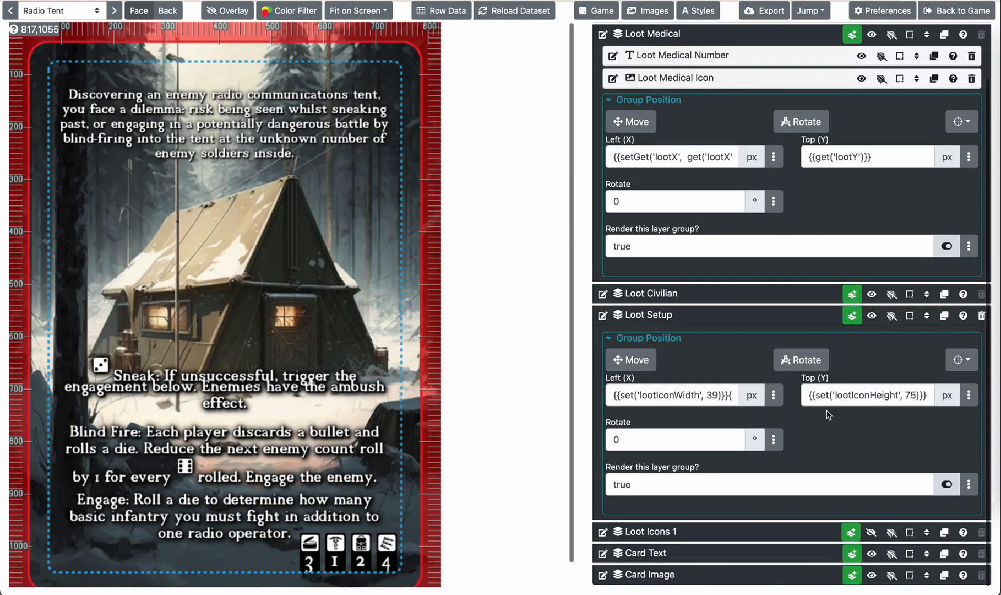
Step: In the Radio Tent card's design, examine the Loot Setup group's full Left (X) expression, from lootIconWidth to lootX, and close the editor
left_click(773, 395)
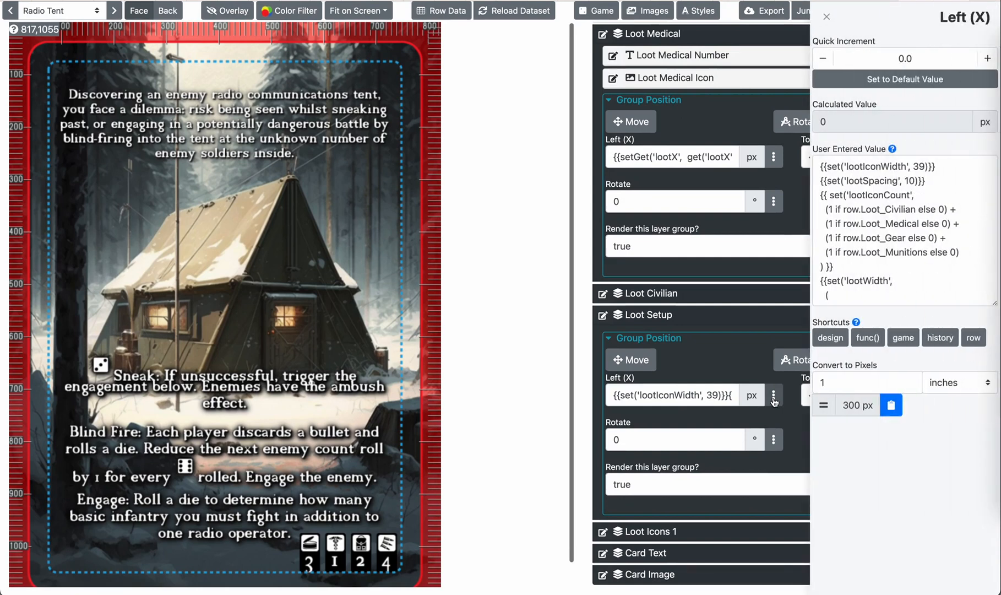
scroll(884, 223, "down", 3)
scroll(884, 224, "up", 3)
left_click_drag(874, 175, 872, 326)
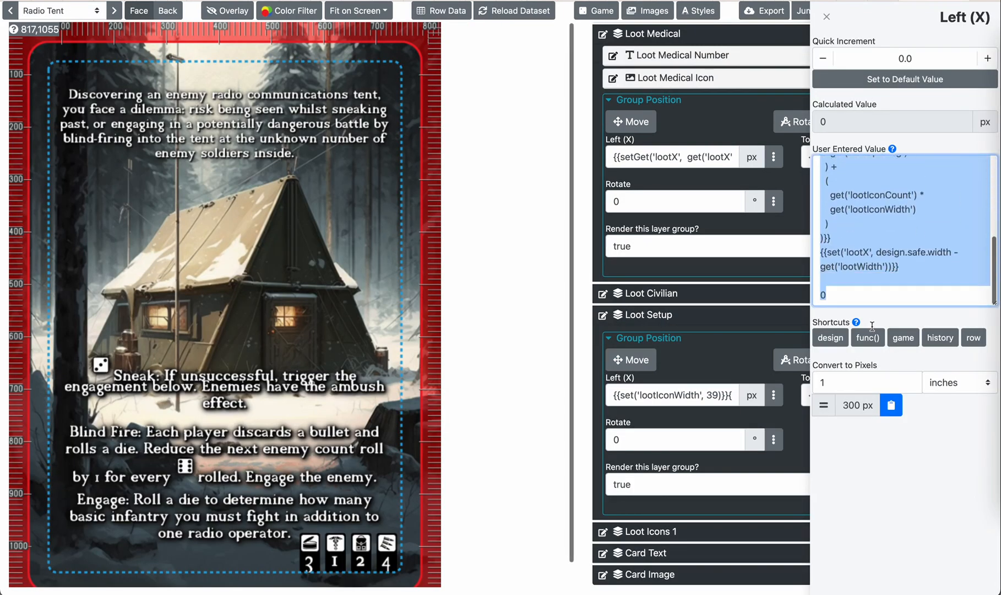
left_click(881, 286)
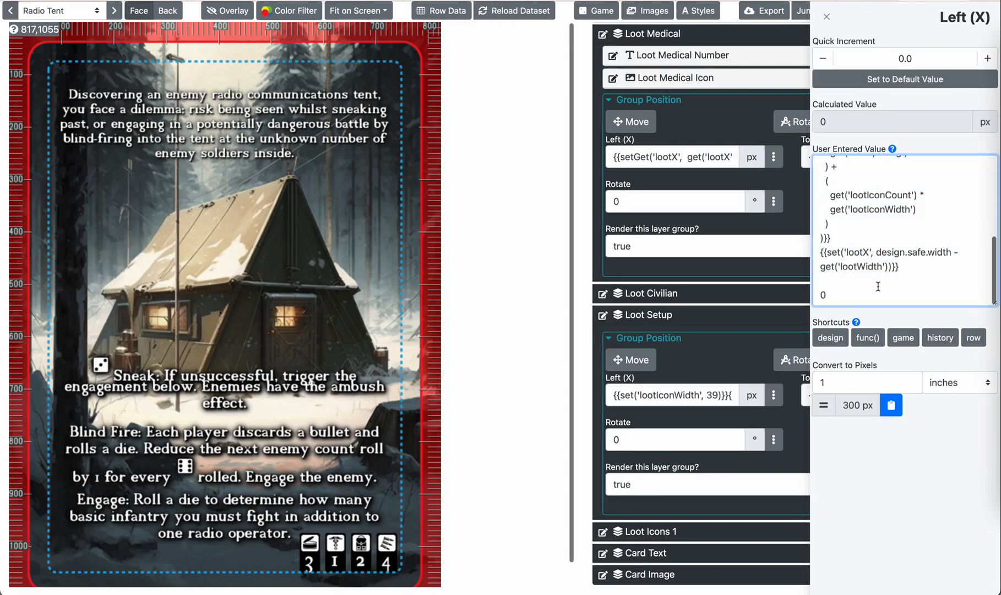
scroll(877, 287, "up", 8)
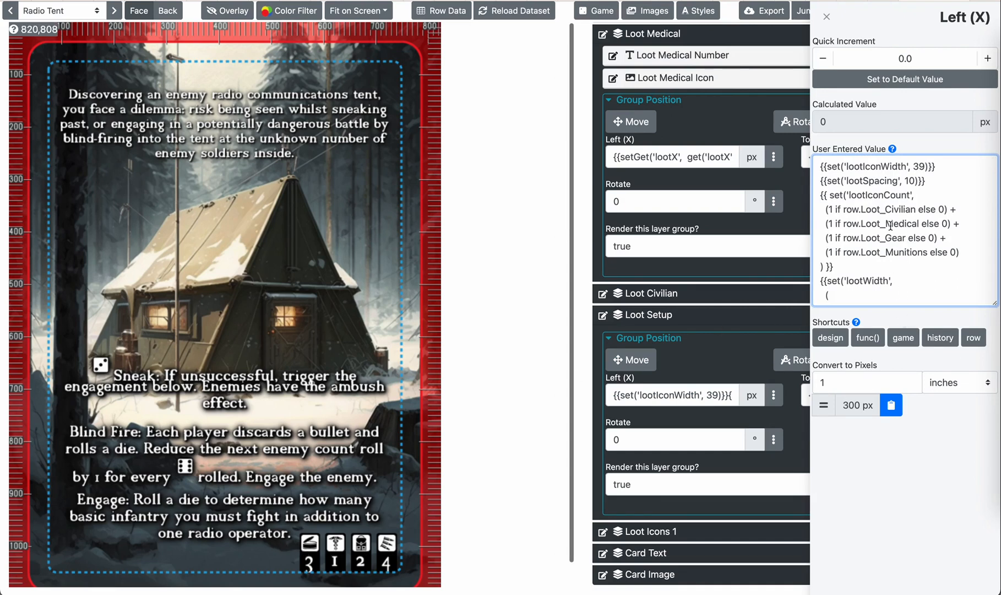
scroll(890, 225, "down", 5)
scroll(890, 226, "up", 5)
left_click(827, 18)
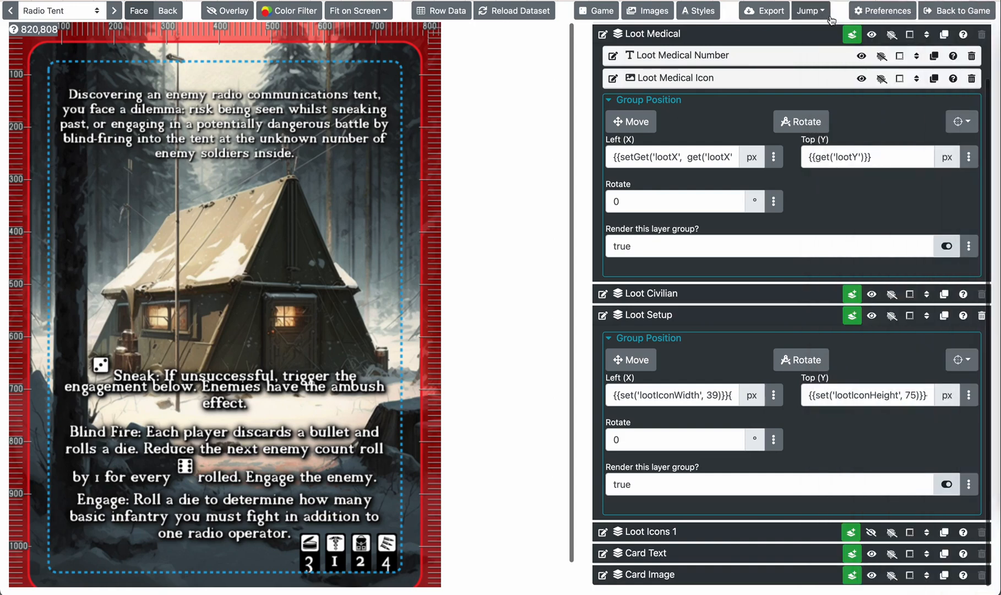